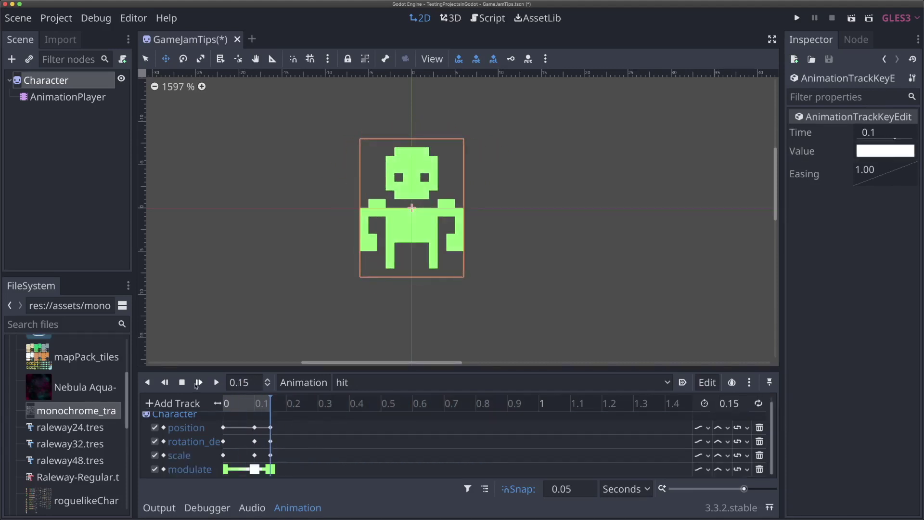
Play back the character's hit animation to preview it
click(199, 382)
click(198, 383)
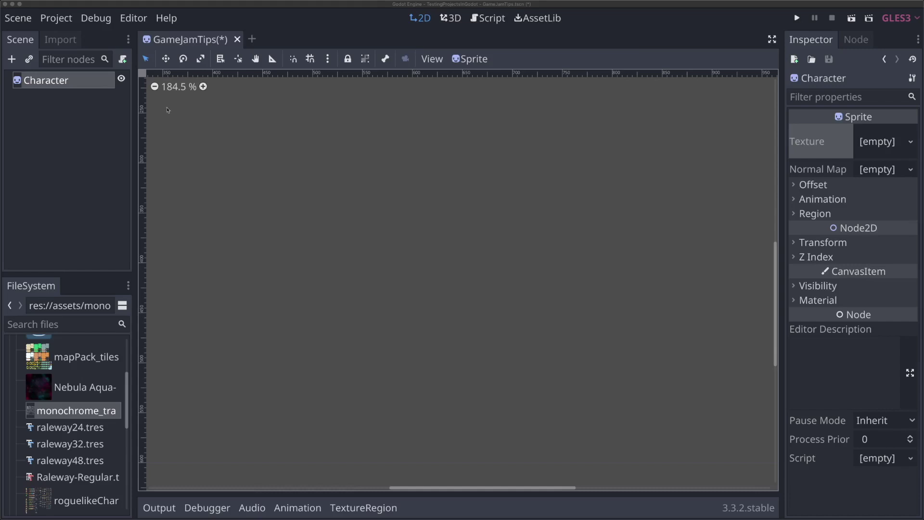
Assign the monochrome tilesheet as the Character sprite's texture and enable its Region option
click(76, 87)
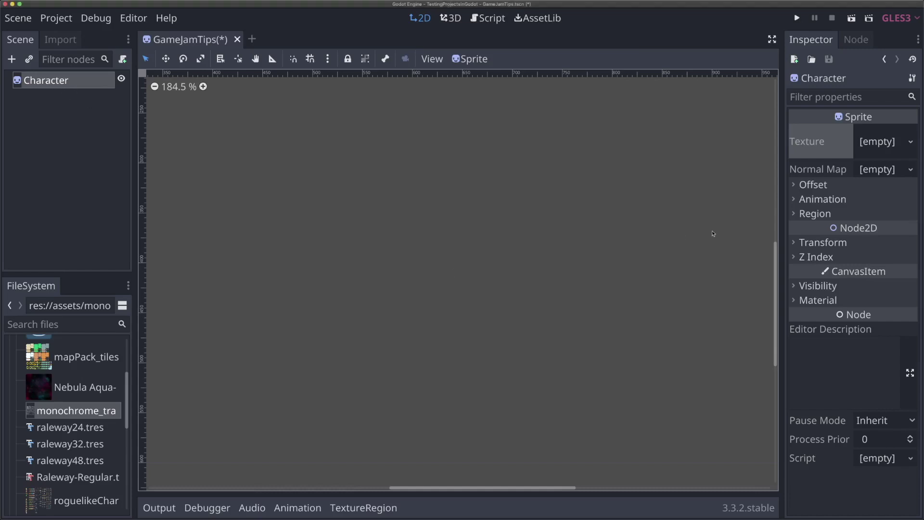
drag(70, 413, 866, 144)
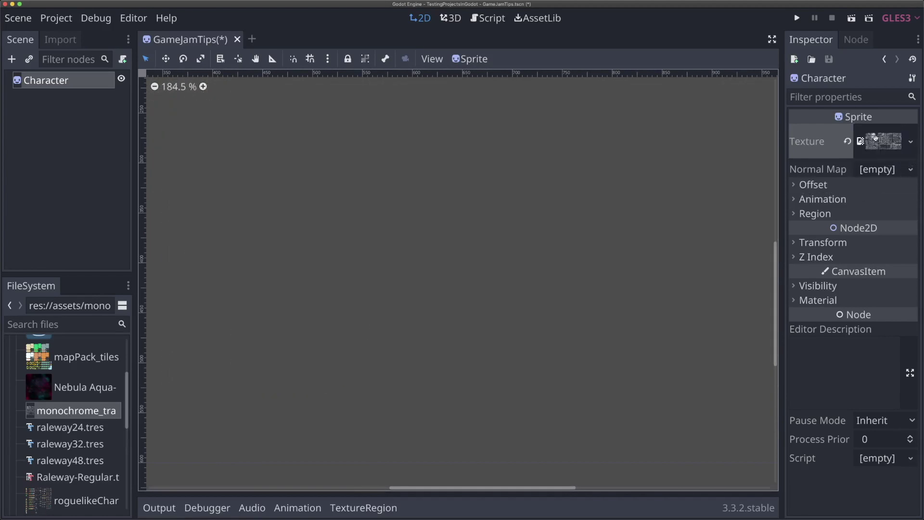
click(817, 214)
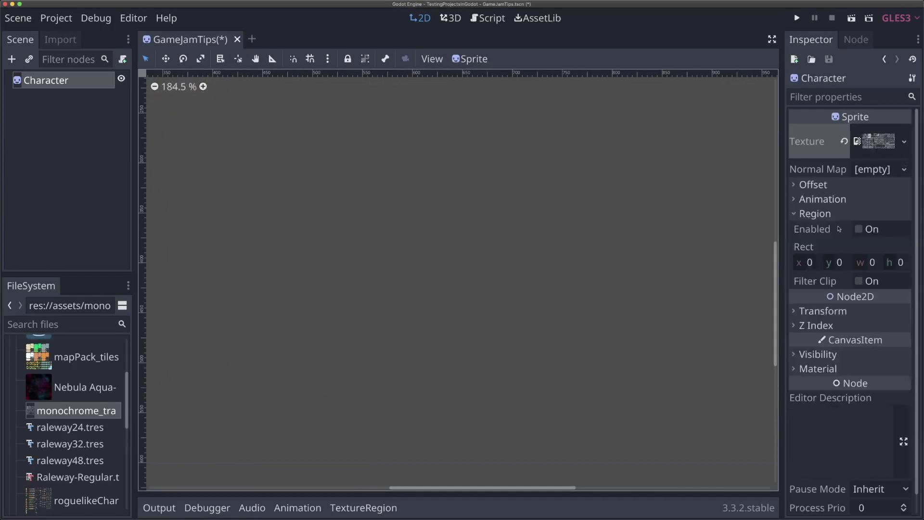
click(858, 230)
Open the texture region editor for the Character sprite and set its snap mode to Grid Snap
scroll(487, 199, down, 10)
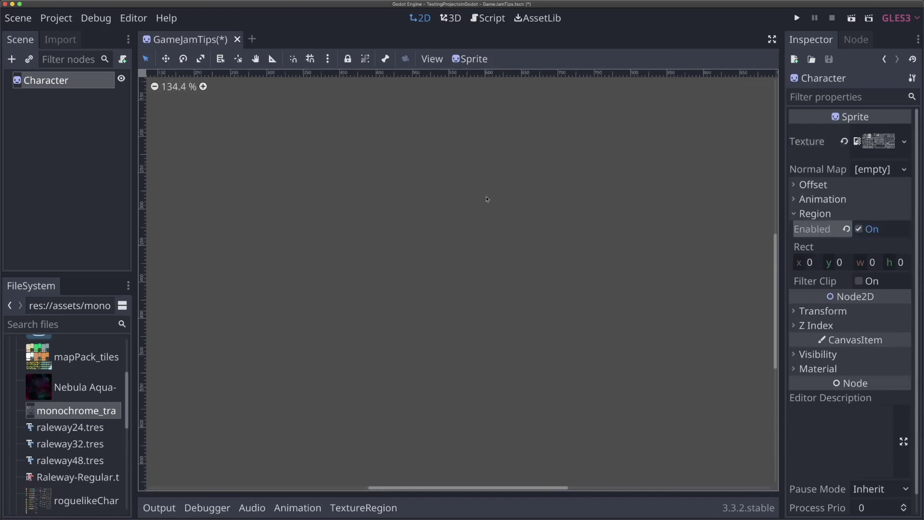
scroll(380, 181, up, 15)
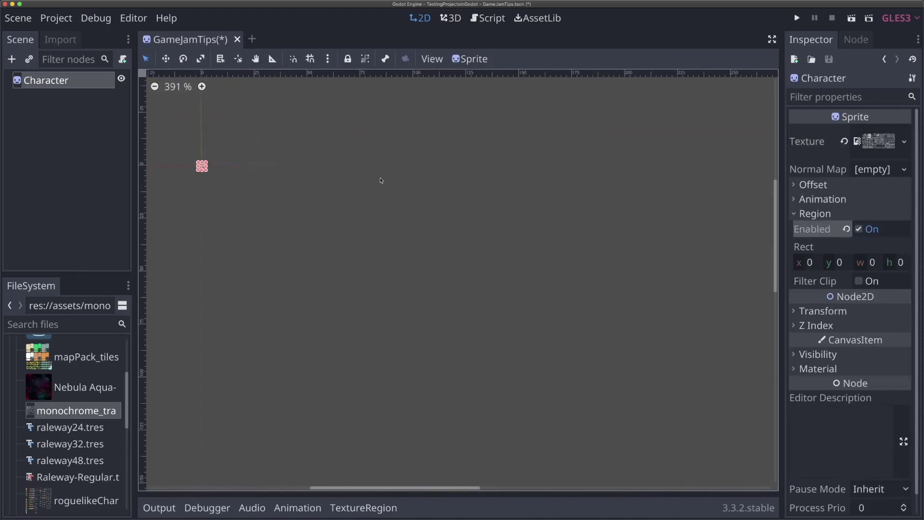
scroll(380, 180, left, 3)
scroll(323, 179, up, 10)
scroll(324, 178, left, 3)
scroll(324, 179, left, 5)
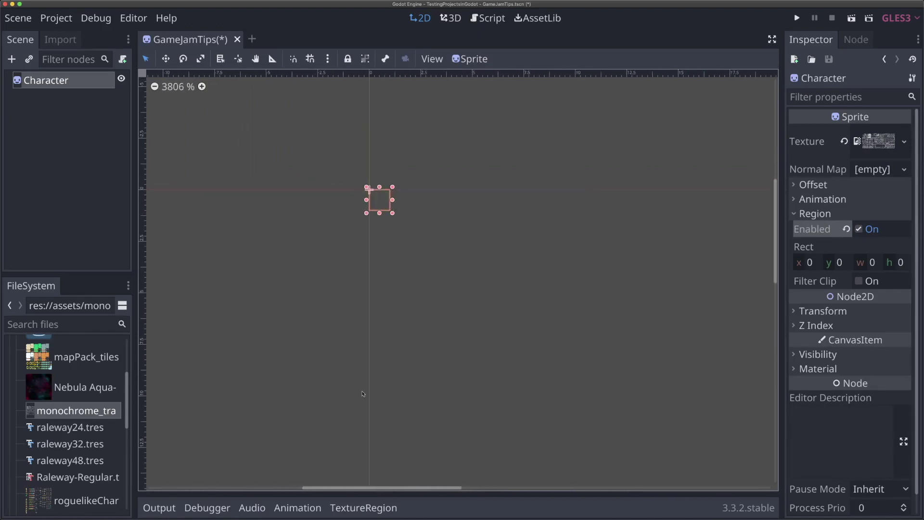
click(363, 508)
scroll(264, 442, left, 5)
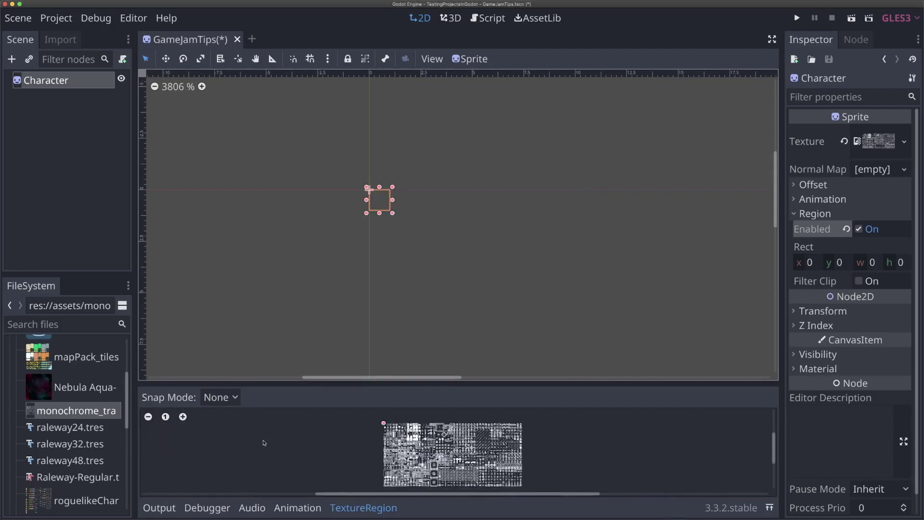
click(183, 417)
click(183, 416)
scroll(236, 445, up, 2)
scroll(237, 445, left, 5)
click(220, 397)
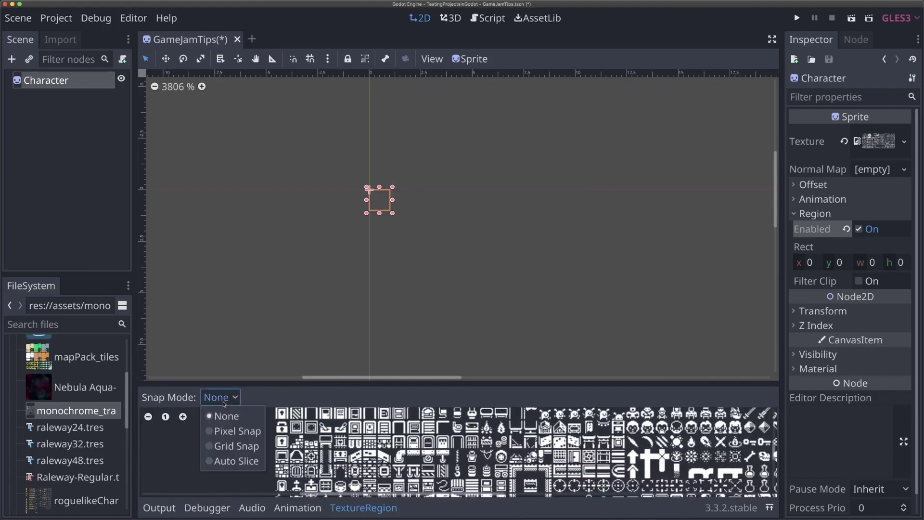
click(235, 445)
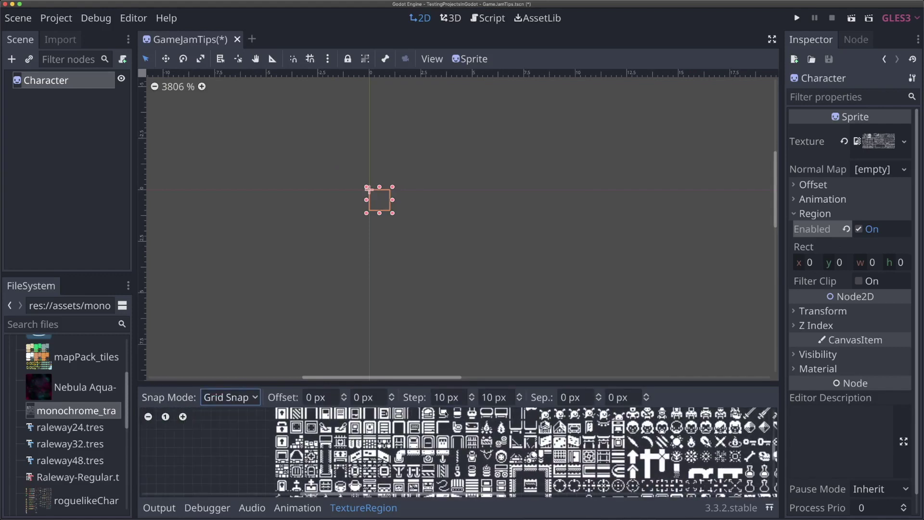
Set the region grid step to 2 px in both directions
click(473, 401)
click(473, 401)
click(473, 401)
click(473, 401)
click(473, 402)
click(473, 401)
click(473, 401)
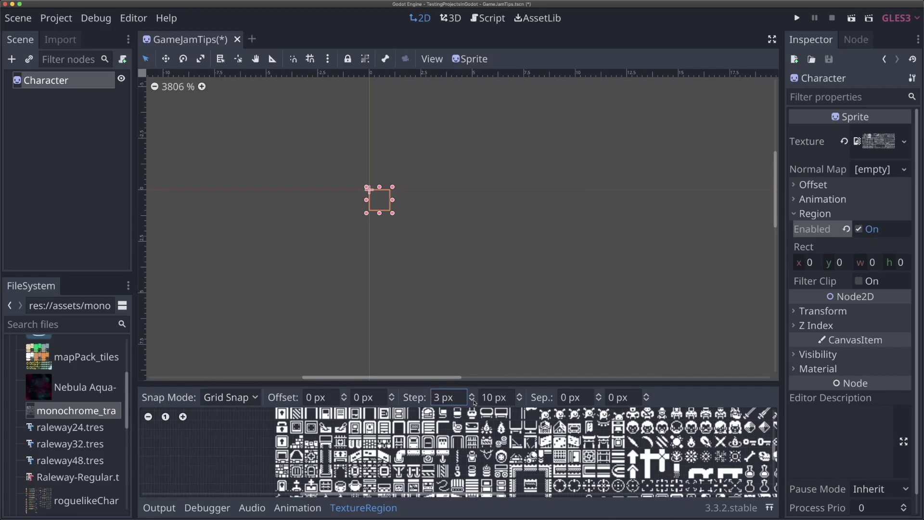
click(473, 401)
click(519, 401)
Enlarge the region editor and select the second character in the tilesheet's top row of figures as the sprite's region
scroll(567, 442, right, 3)
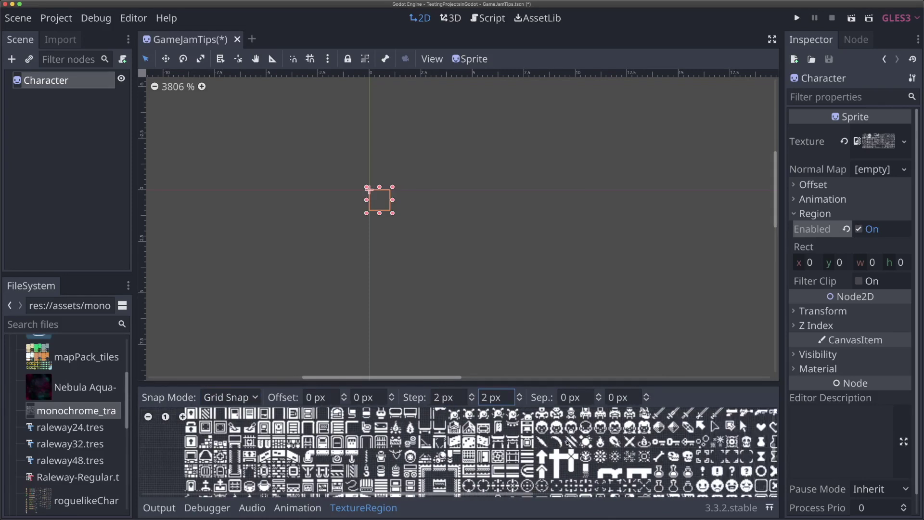
drag(531, 384, 507, 170)
scroll(516, 242, up, 3)
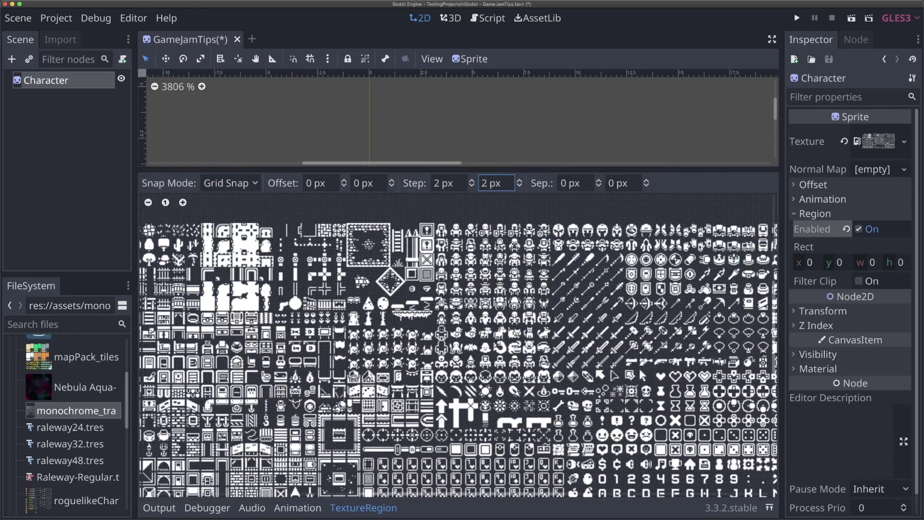
scroll(497, 244, up, 2)
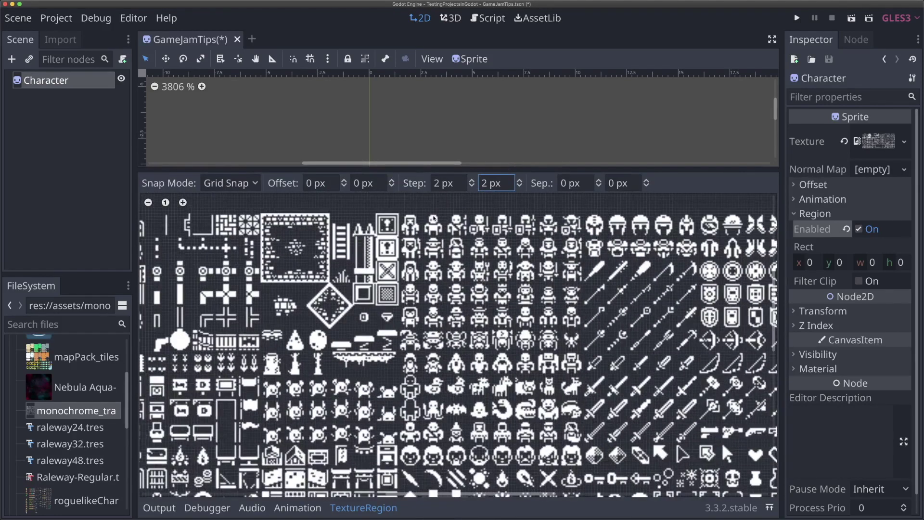
mouse_move(426, 213)
mouse_down()
mouse_move(443, 237)
mouse_move(420, 224)
mouse_up()
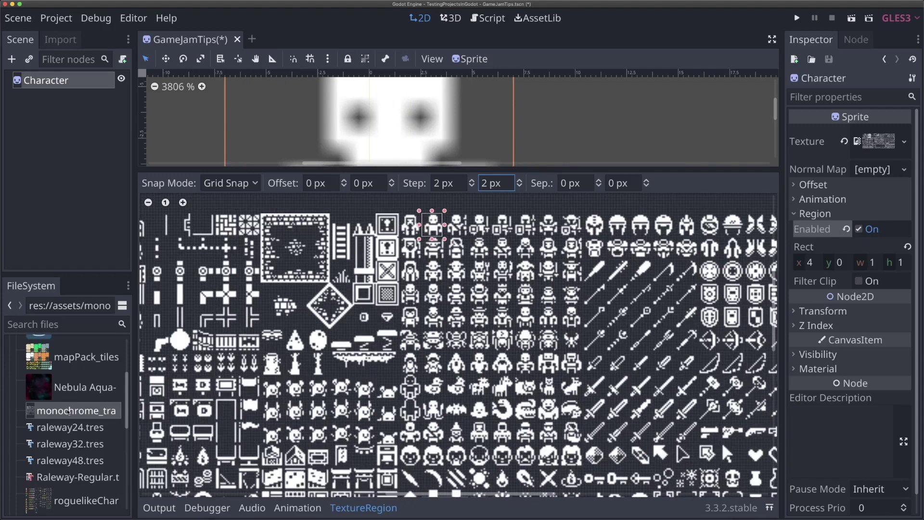
Apply a crisp pixel-art import preset with Detect 3D off to the monochrome texture and reimport it
click(71, 412)
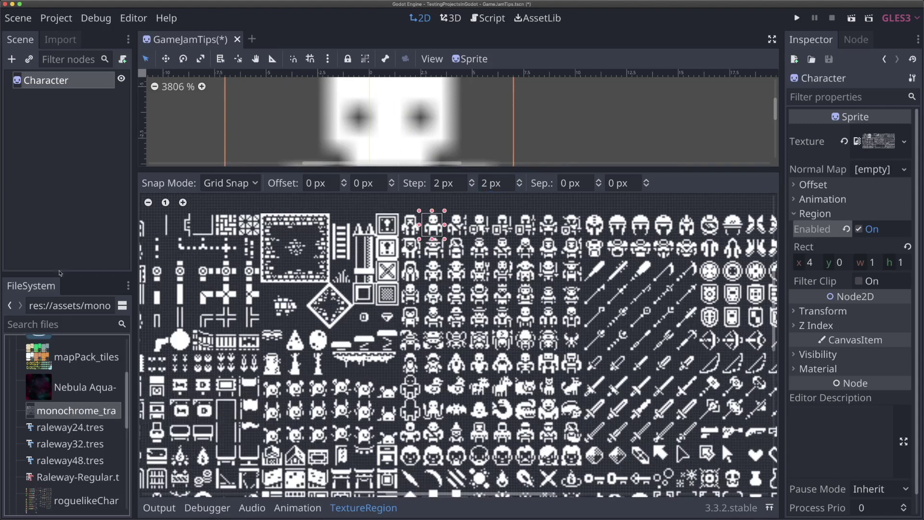
click(57, 43)
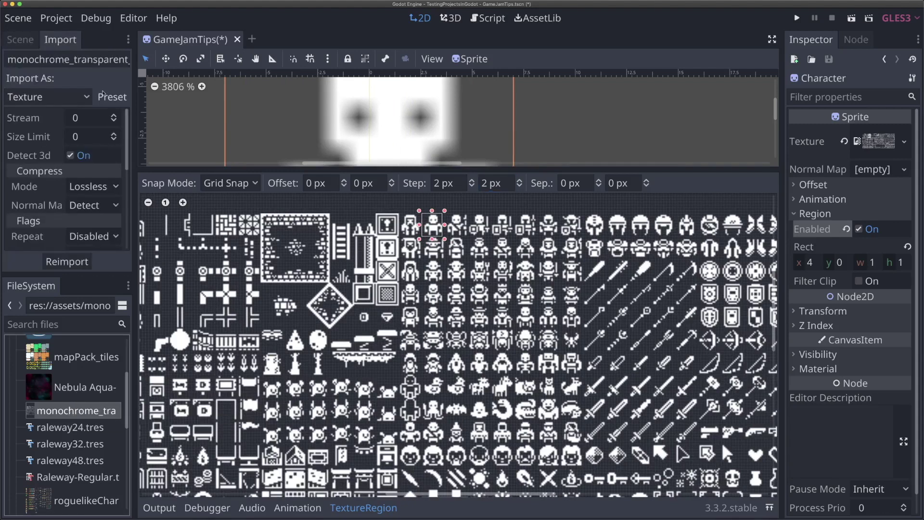
click(112, 99)
click(124, 148)
click(68, 262)
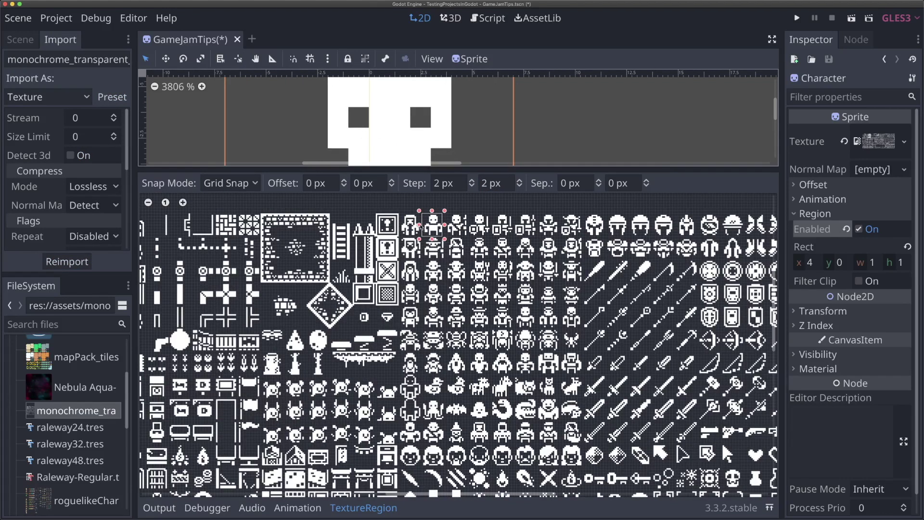
Tighten the region's left edge to fit the character and enlarge the viewport to show the whole sprite
drag(419, 225, 422, 224)
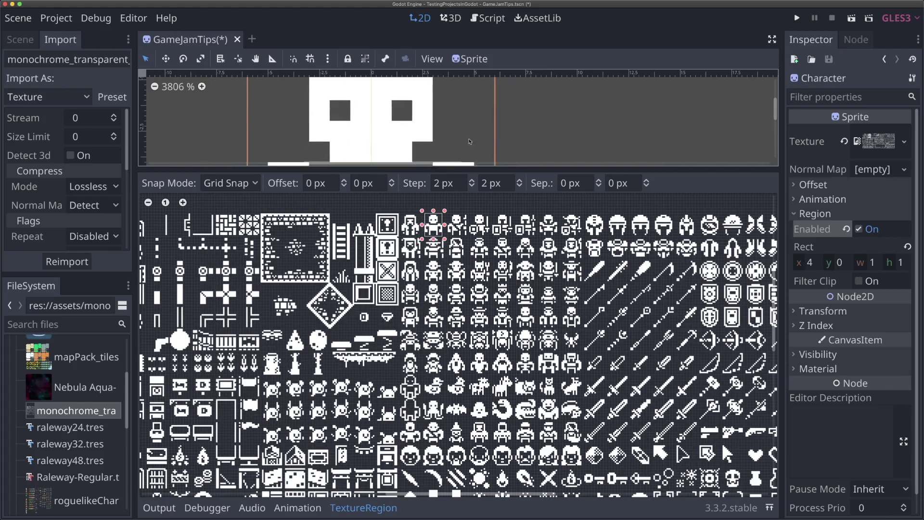
drag(497, 171, 501, 387)
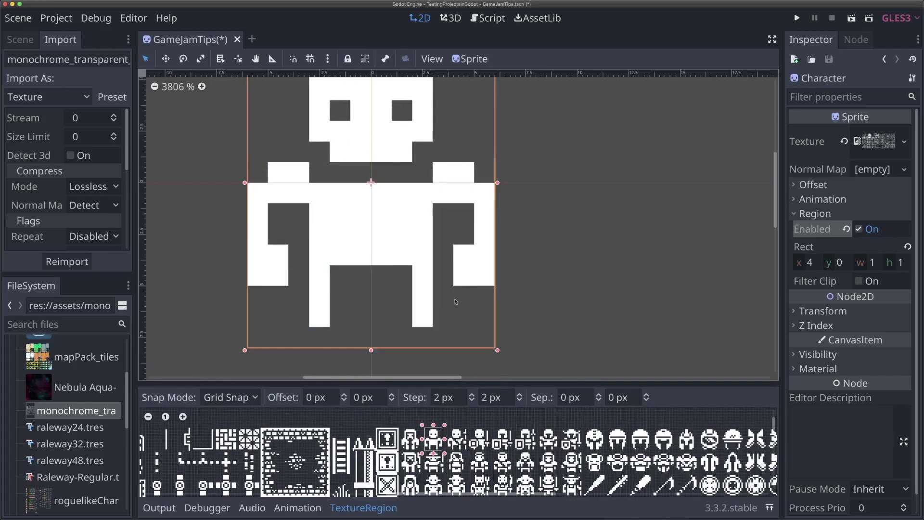
scroll(454, 299, down, 5)
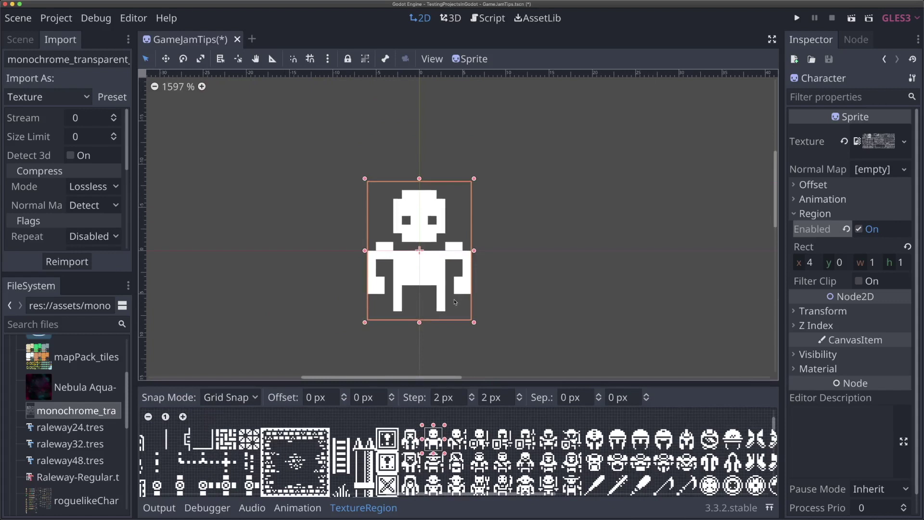
Add an AnimationPlayer node as a child of Character
click(20, 40)
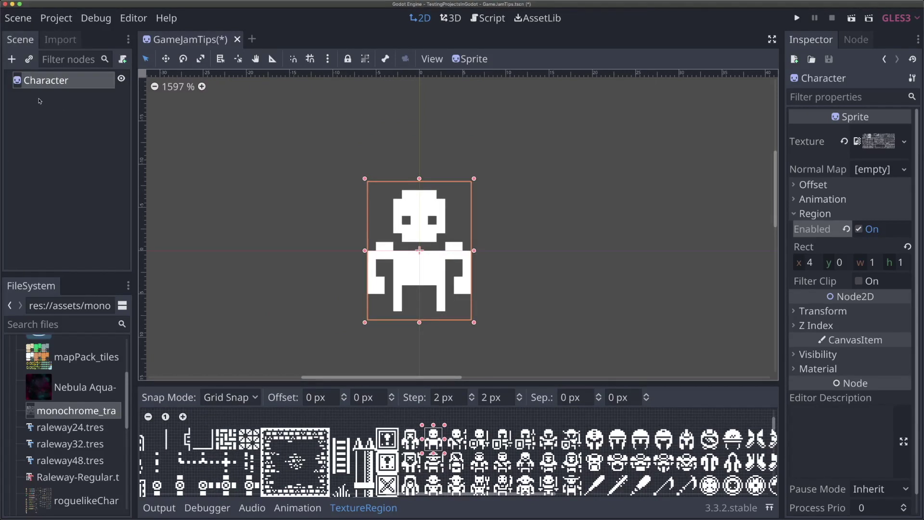
click(12, 60)
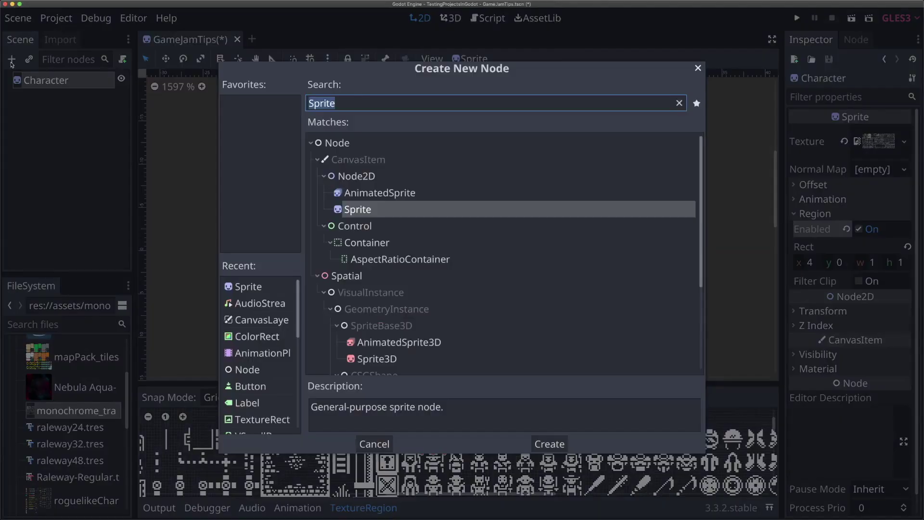
text(anima)
key(Down)
key(Down)
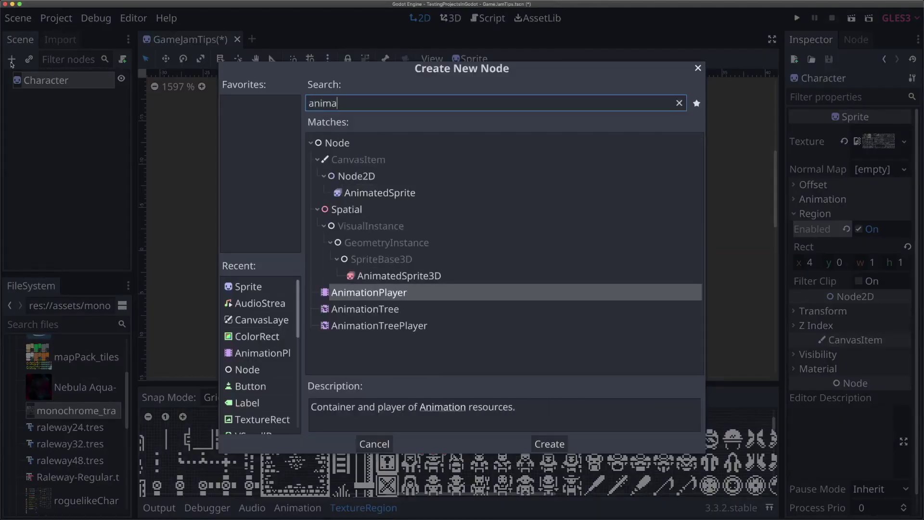
key(Return)
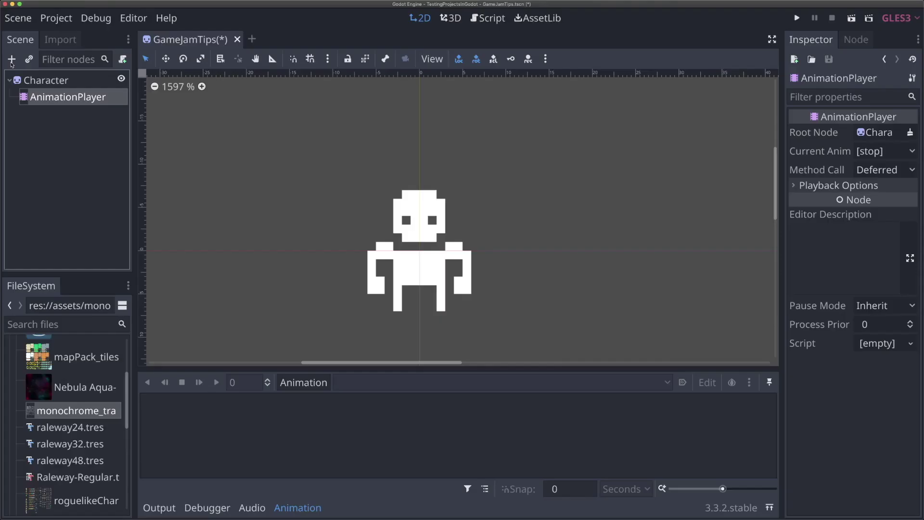
Create a new animation named walk in the AnimationPlayer
click(45, 81)
click(60, 99)
click(299, 382)
click(309, 283)
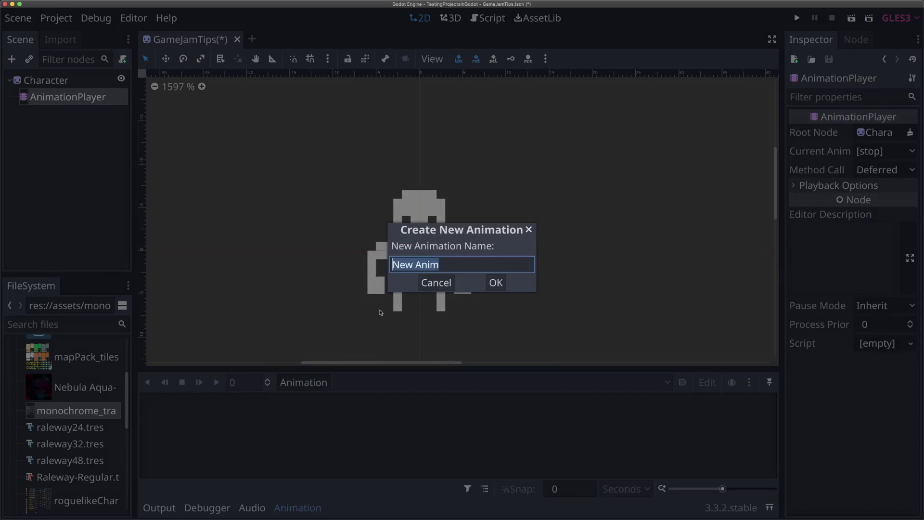
text(walk)
key(Return)
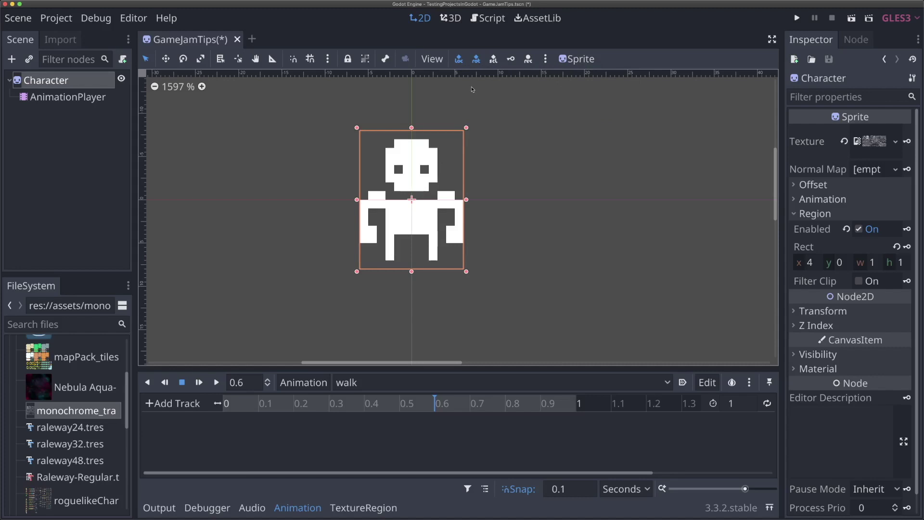
Insert position and rotation keys for Character at time 0 of the walk animation, creating both tracks
click(224, 403)
drag(741, 490, 744, 490)
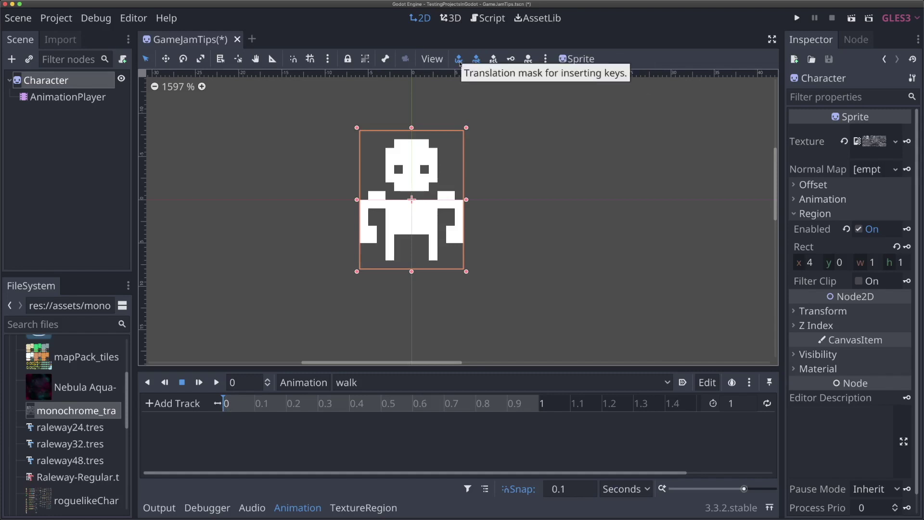
click(511, 58)
click(507, 287)
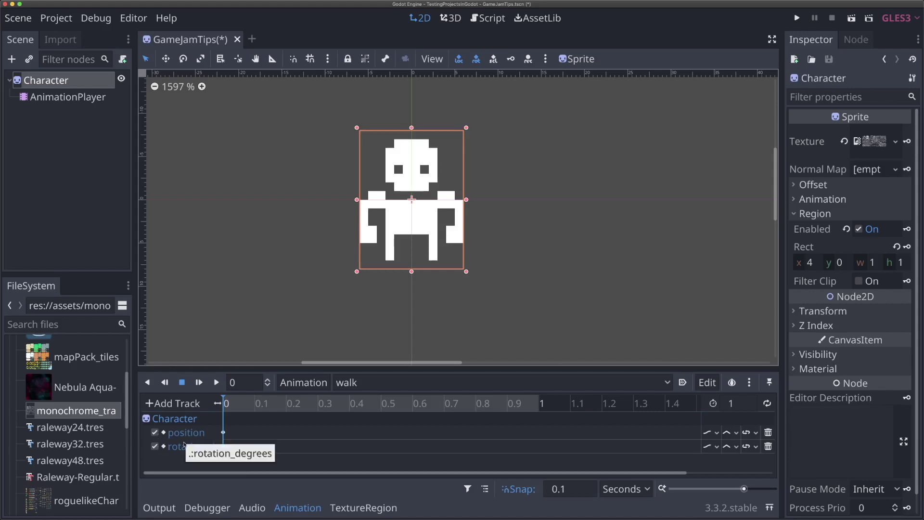
Insert position and rotation keys for the character's neutral pose at 1 second and 0.5 seconds
click(538, 406)
click(511, 58)
click(381, 403)
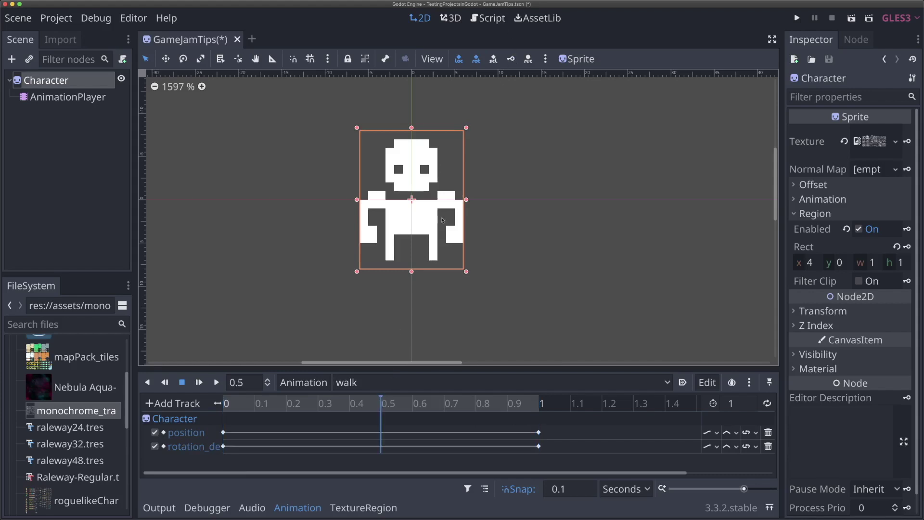
click(507, 61)
Set the timeline snap to 0.05 seconds and move the playhead to 0.25 seconds
click(289, 404)
click(582, 483)
key(BackSpace)
text(05)
click(296, 404)
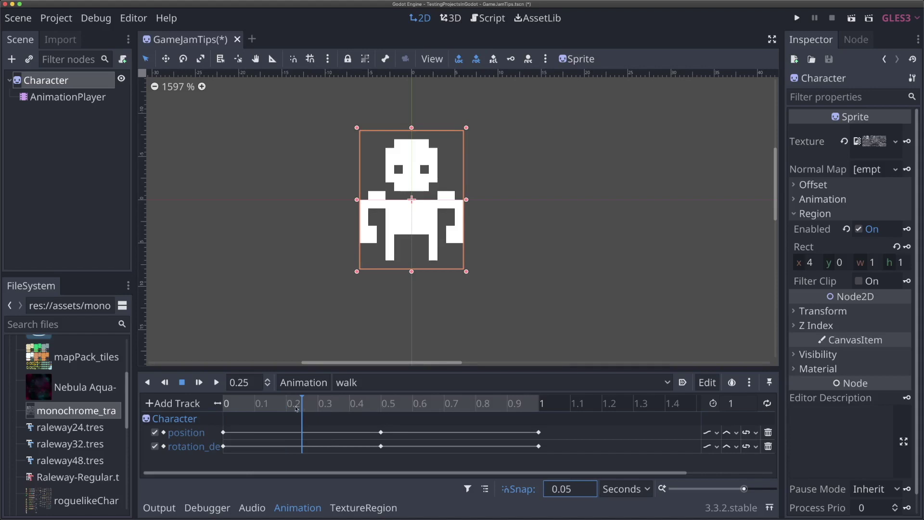
Lean Character about 20° counterclockwise at about x -2.7, y -1.15, and insert position and rotation keys for this pose at 0.25 seconds
click(68, 81)
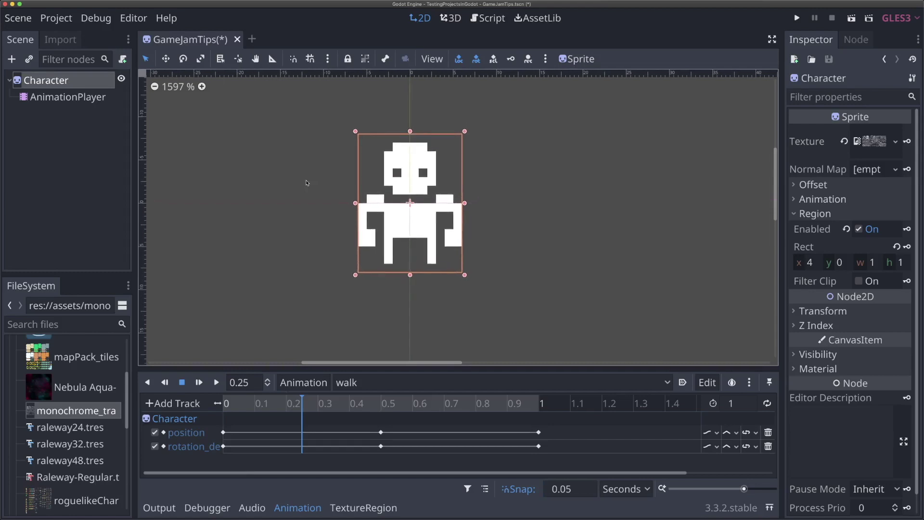
key(w)
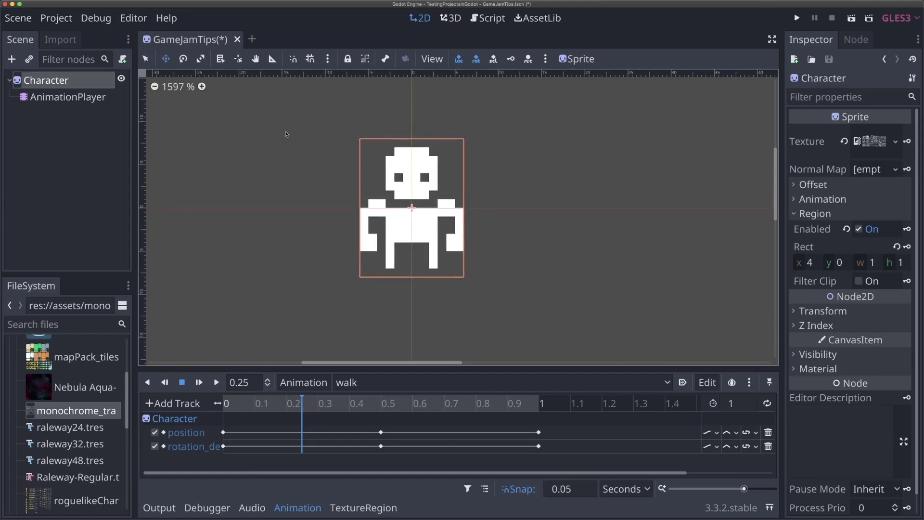
drag(416, 200, 394, 203)
click(183, 59)
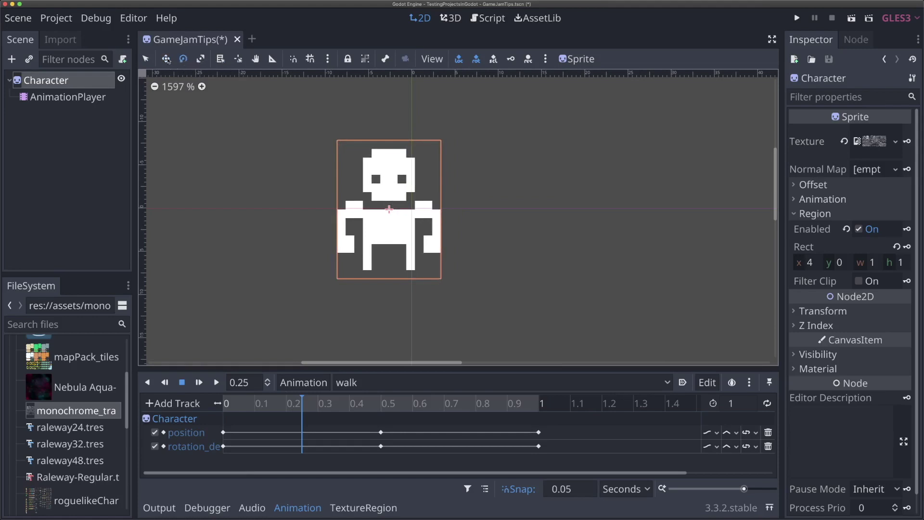
drag(377, 149, 359, 153)
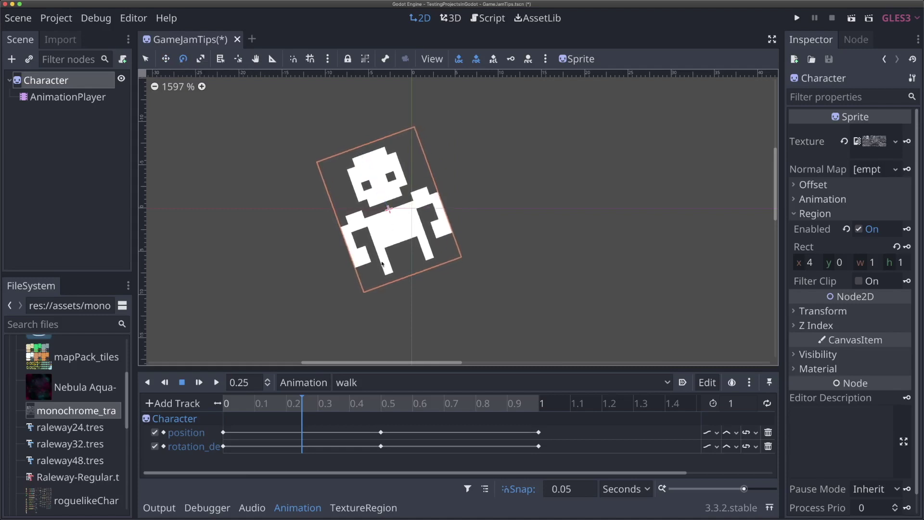
key(w)
drag(382, 240, 382, 229)
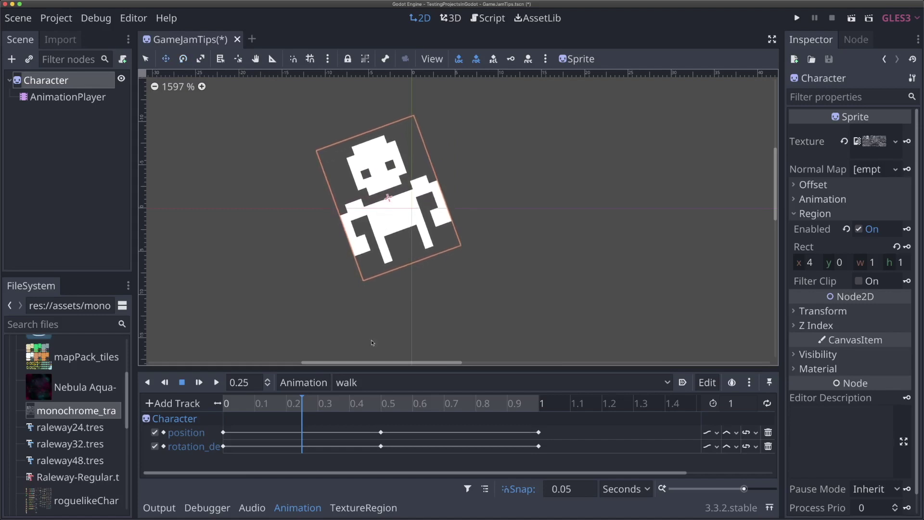
click(513, 63)
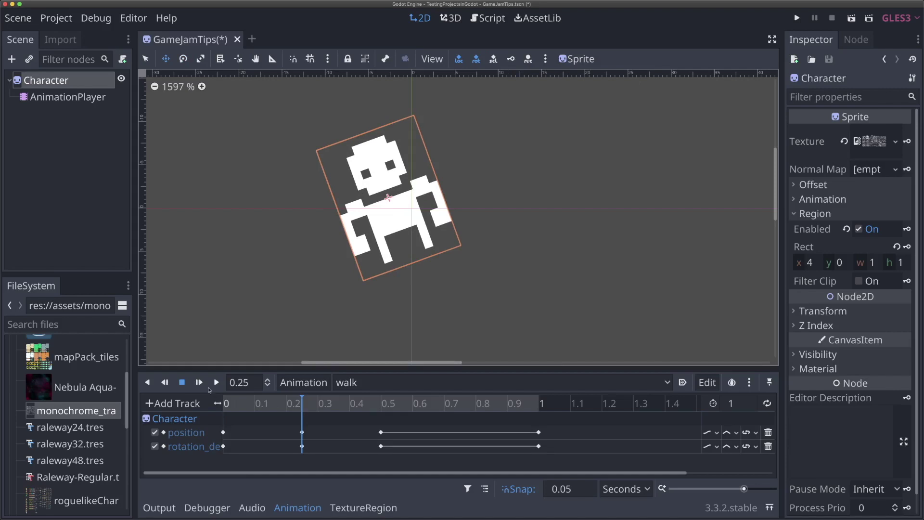
Preview the walk animation and insert position and rotation keys for the neutral pose at 0.75 seconds
click(216, 382)
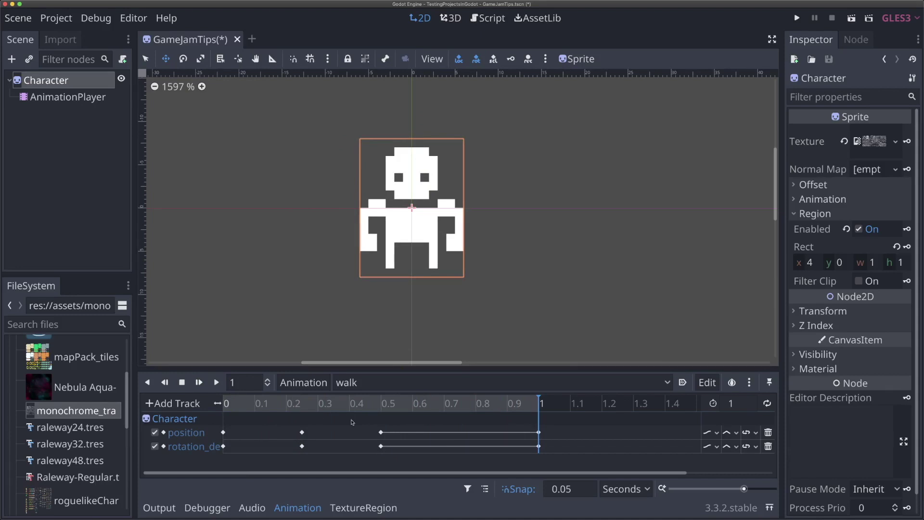
click(300, 405)
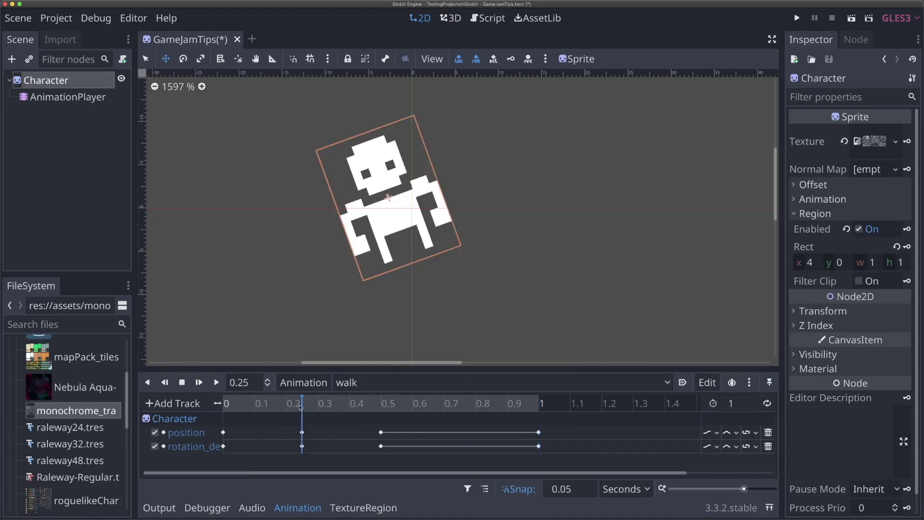
click(459, 406)
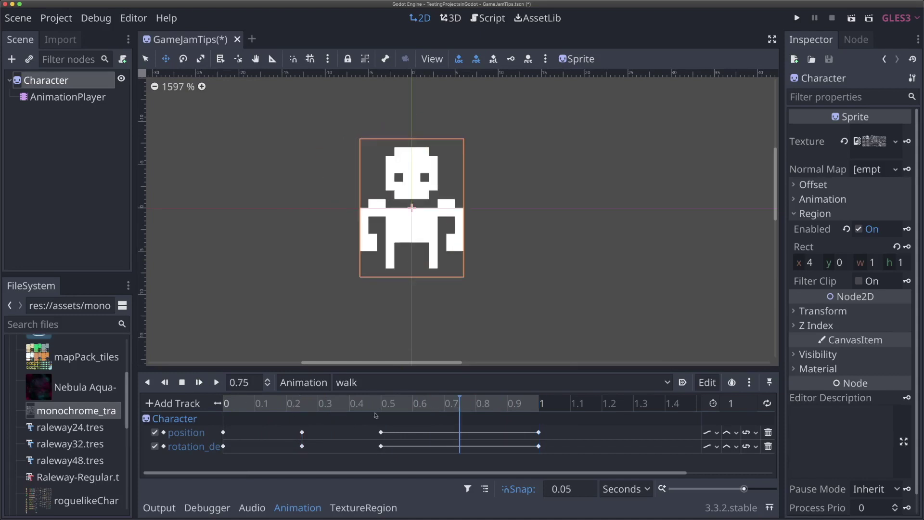
click(510, 59)
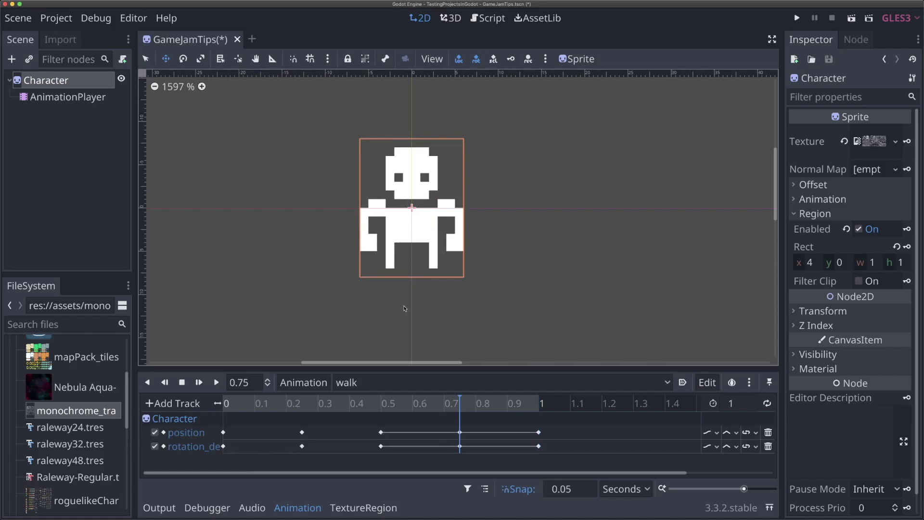
Set the x value of the 0.75-second position key to 2.692, the mirrored value of the 0.25-second key
mouse_move(302, 432)
click(302, 432)
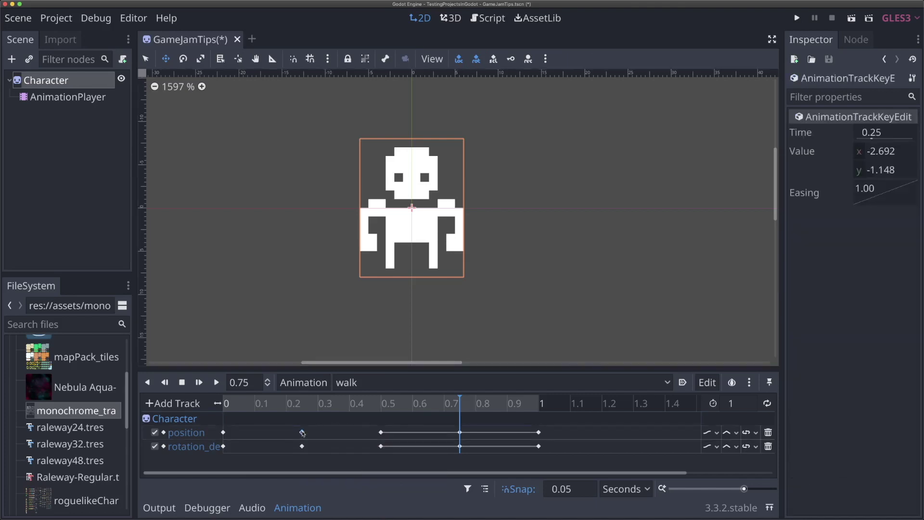
click(888, 155)
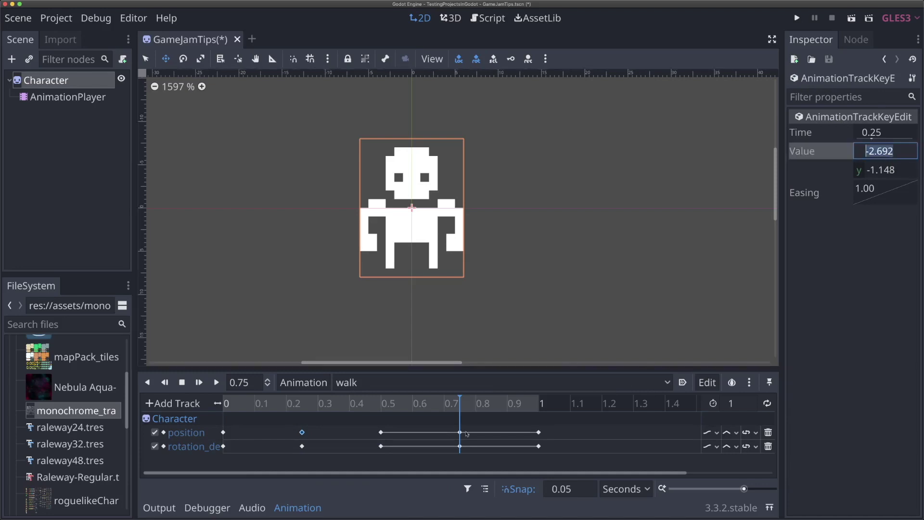
text(-2.692)
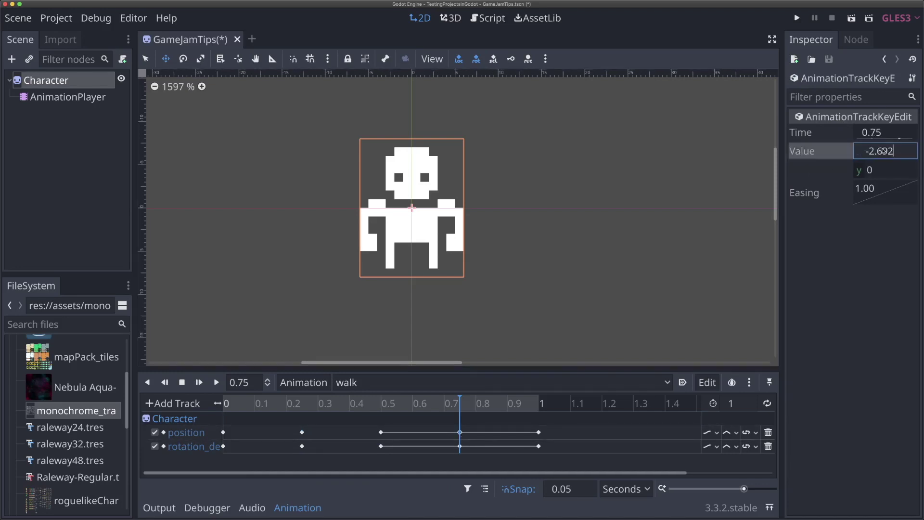
key(Home)
key(Delete)
key(Return)
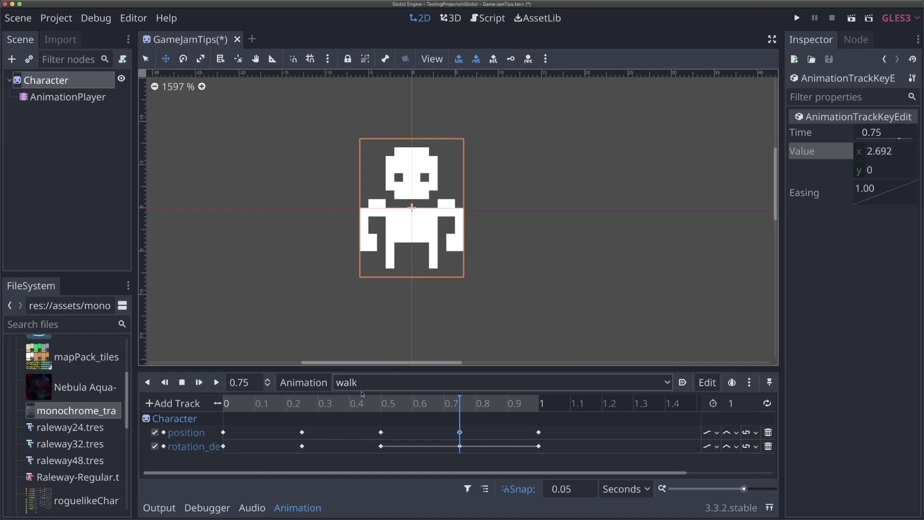
Copy the y value -1.148 from the 0.25-second position key to the 0.75-second position key
click(302, 432)
double_click(891, 171)
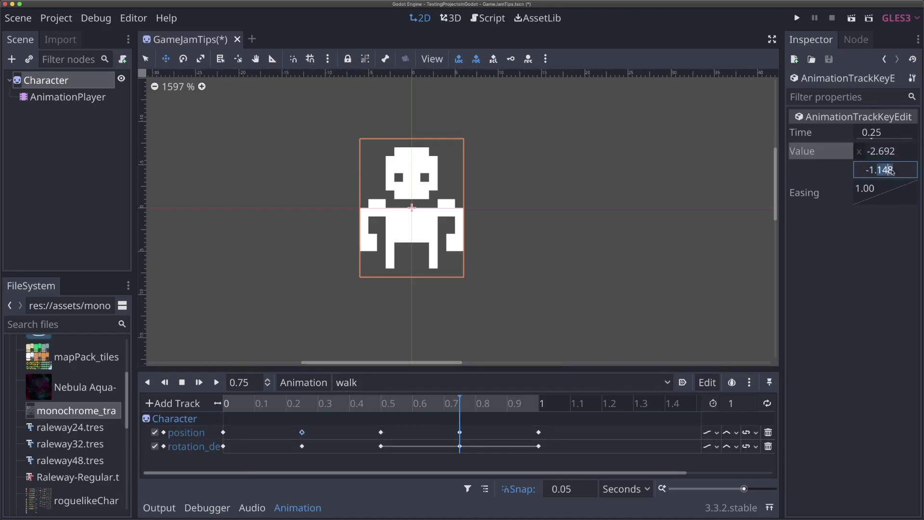
key(ctrl+a)
key(ctrl+c)
click(460, 432)
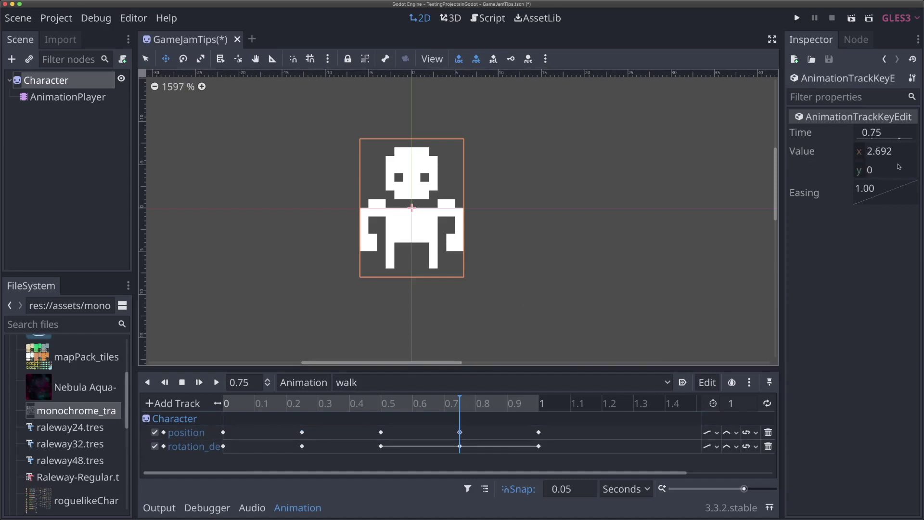
click(899, 169)
key(ctrl+v)
Set the rotation keys to -20 degrees at 0.25 seconds and 20 degrees at 0.75 seconds
click(460, 446)
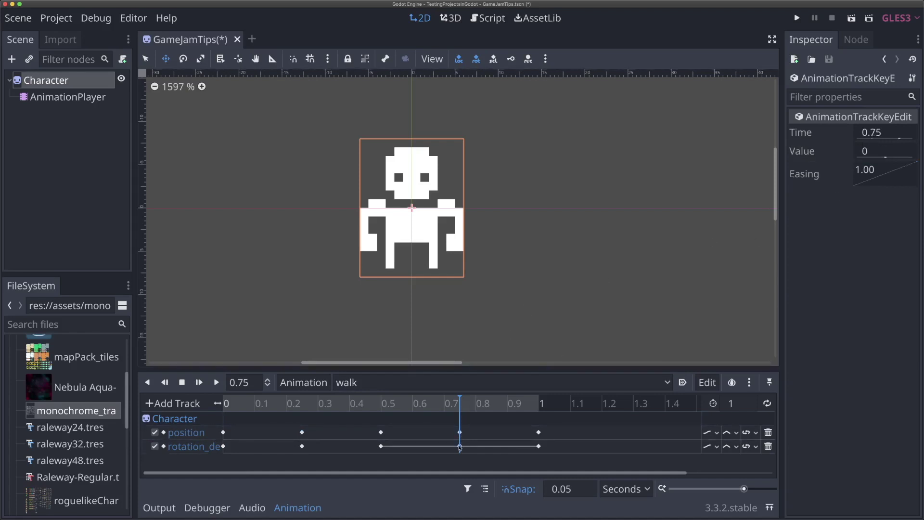
click(302, 446)
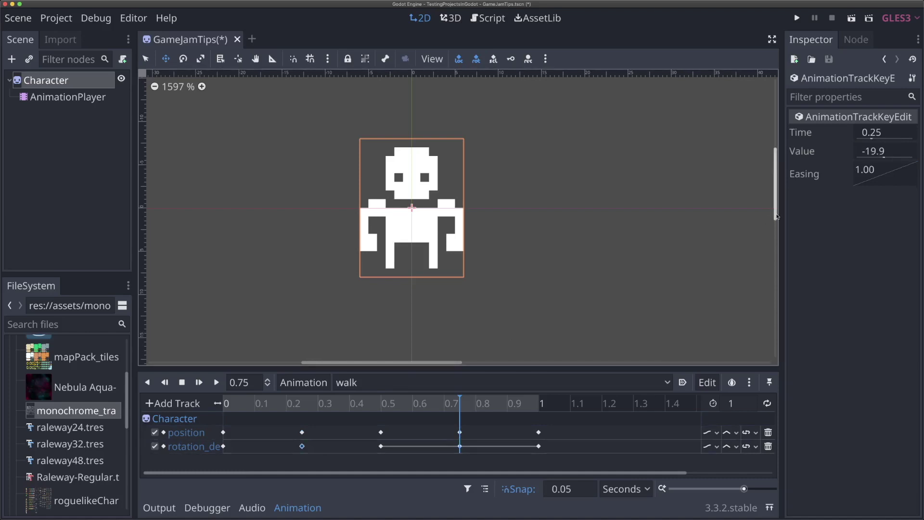
click(890, 152)
text(-20)
key(Return)
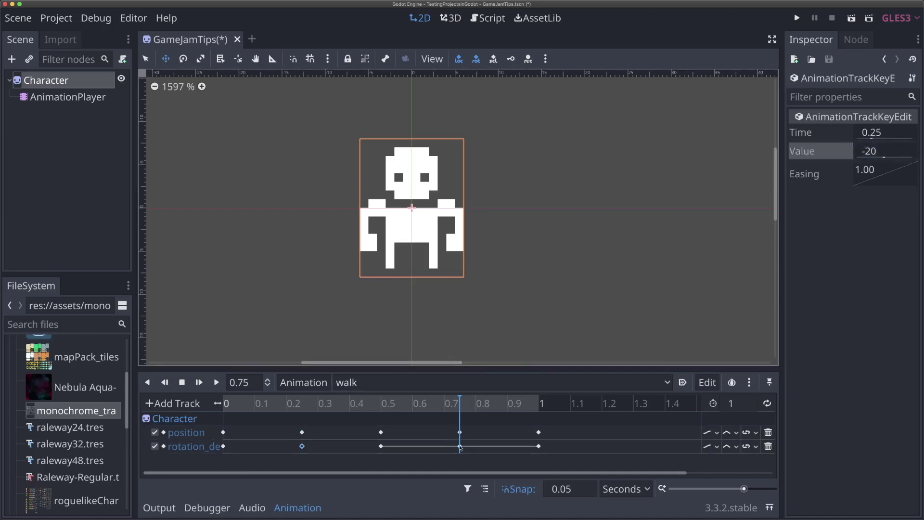
click(460, 446)
click(871, 151)
text(20)
key(Return)
Enable looping for the walk animation and play it
click(767, 402)
click(199, 382)
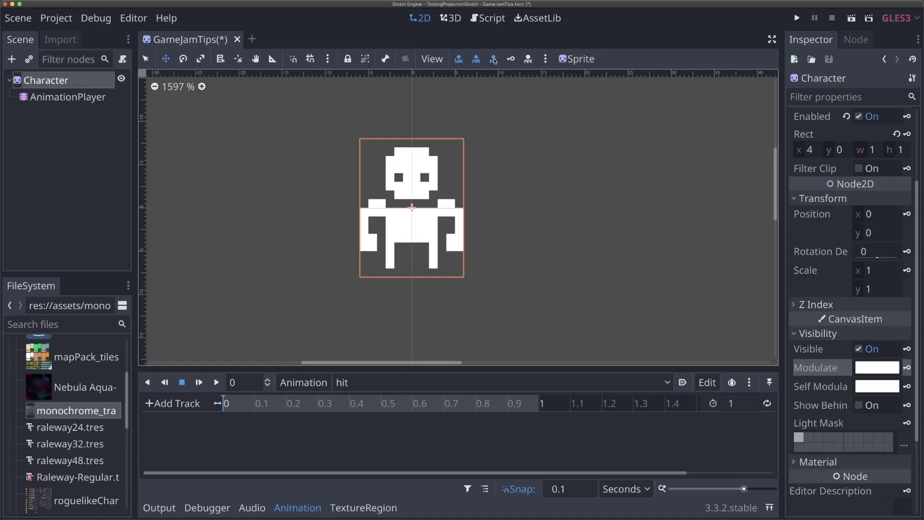
Insert position, rotation and scale keys for Character at time 0 of the hit animation, creating the three tracks
click(509, 58)
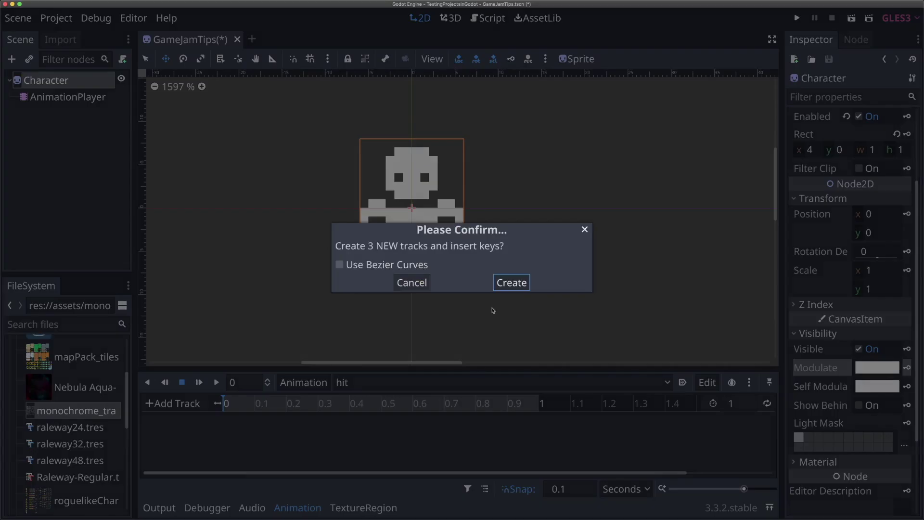
click(510, 283)
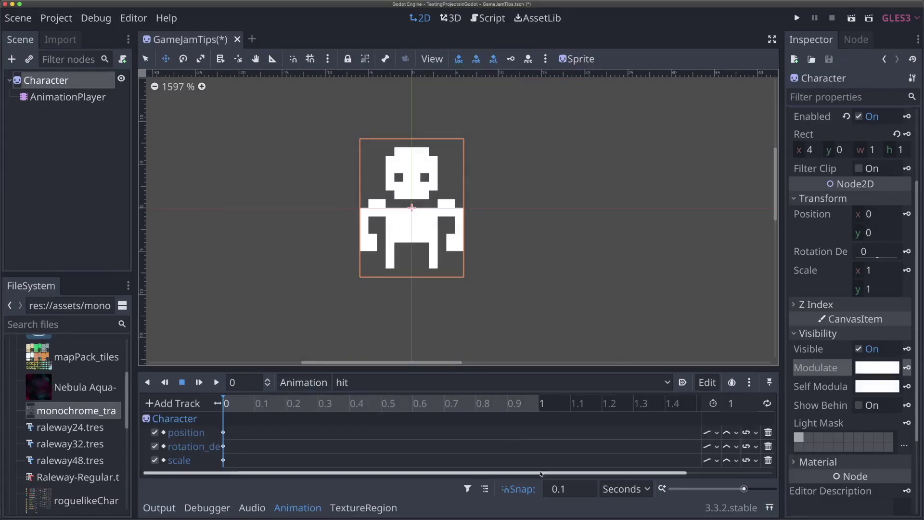
Set the hit animation's length to 0.2 seconds and the timeline snap to 0.05 seconds
click(747, 406)
text(0.2)
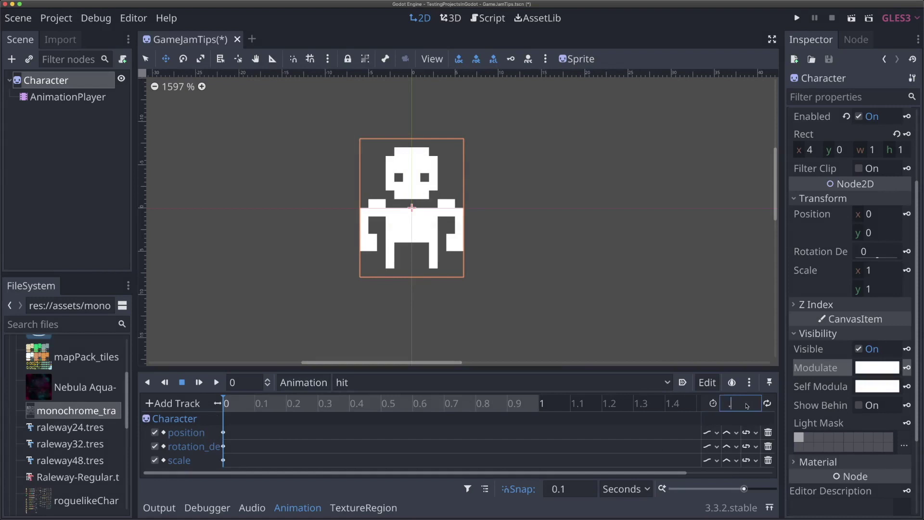
key(Return)
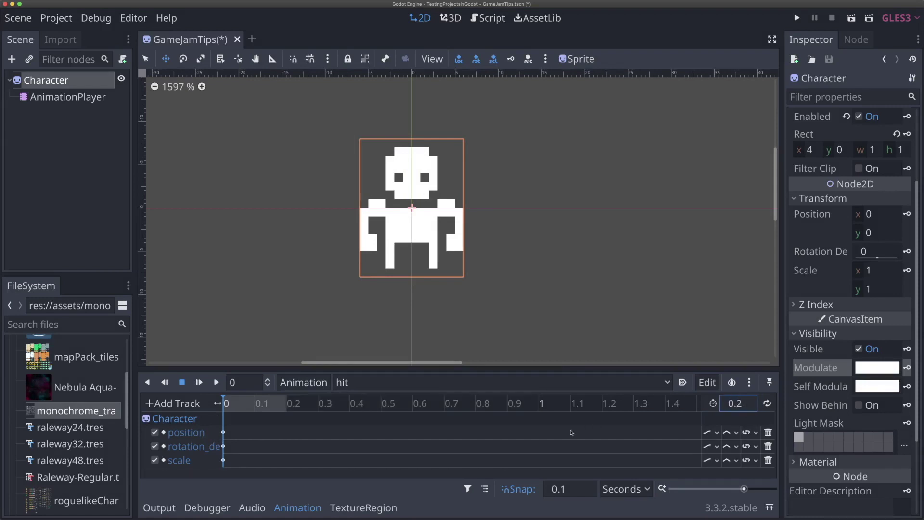
click(572, 492)
text(0.05)
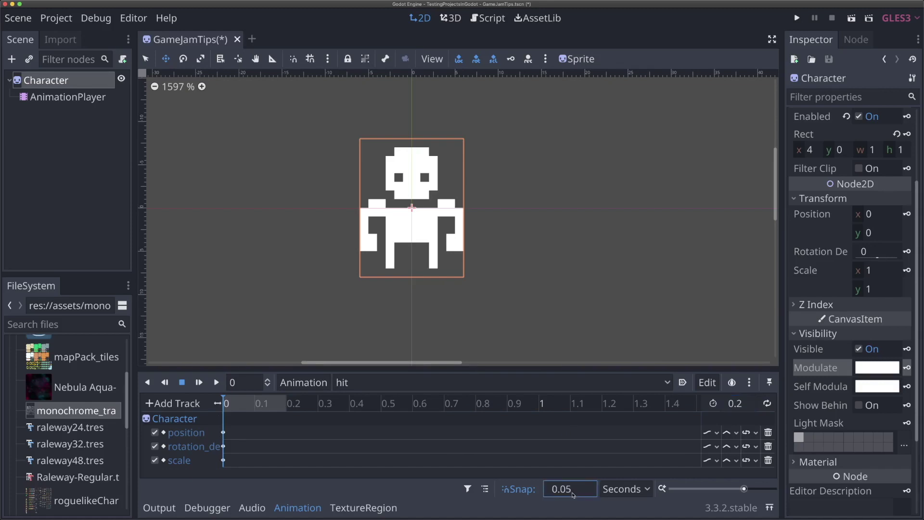
key(Return)
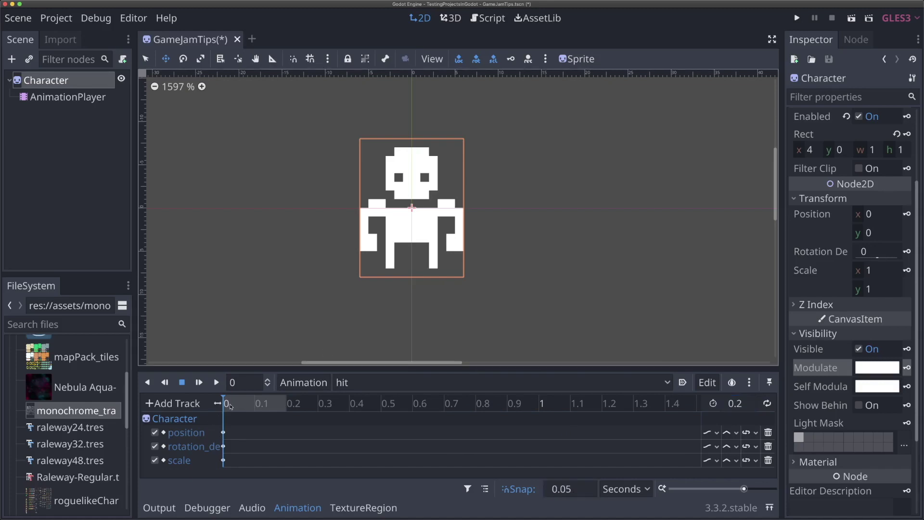
At 0.1 seconds, scale Character to 0.8 in x and 1.2 in y, and insert position, rotation and scale keys
drag(231, 407, 249, 408)
click(879, 270)
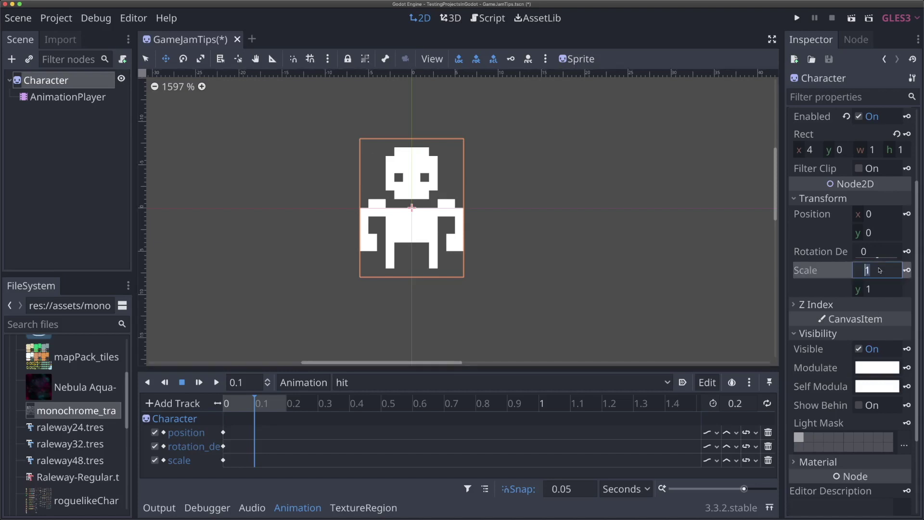
text(0.8)
key(Return)
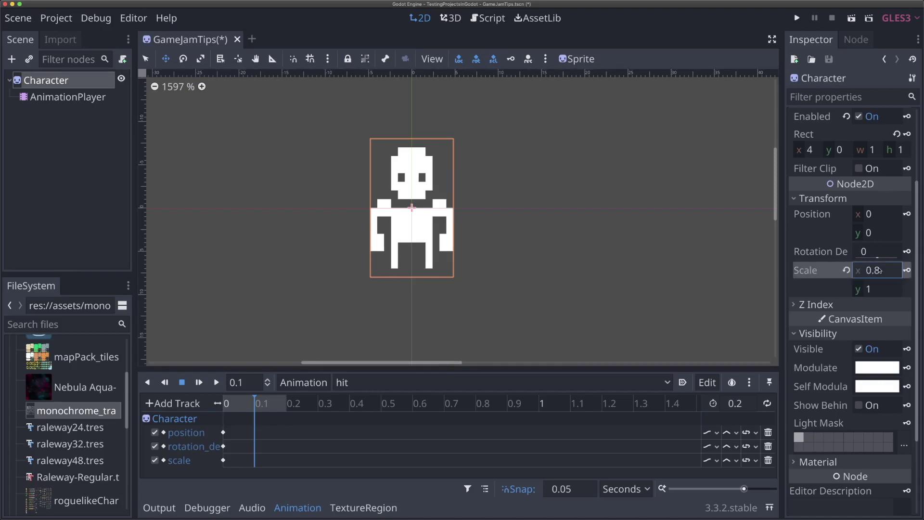
click(878, 289)
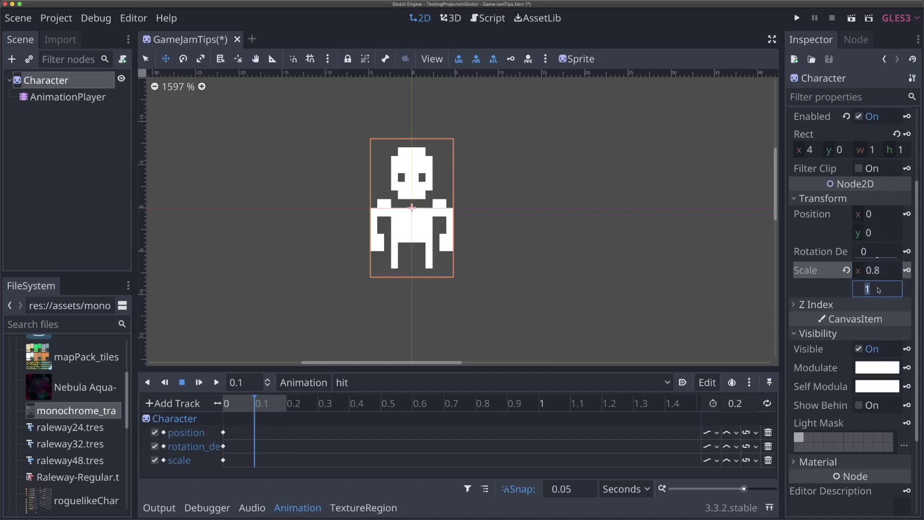
text(1.2)
key(Return)
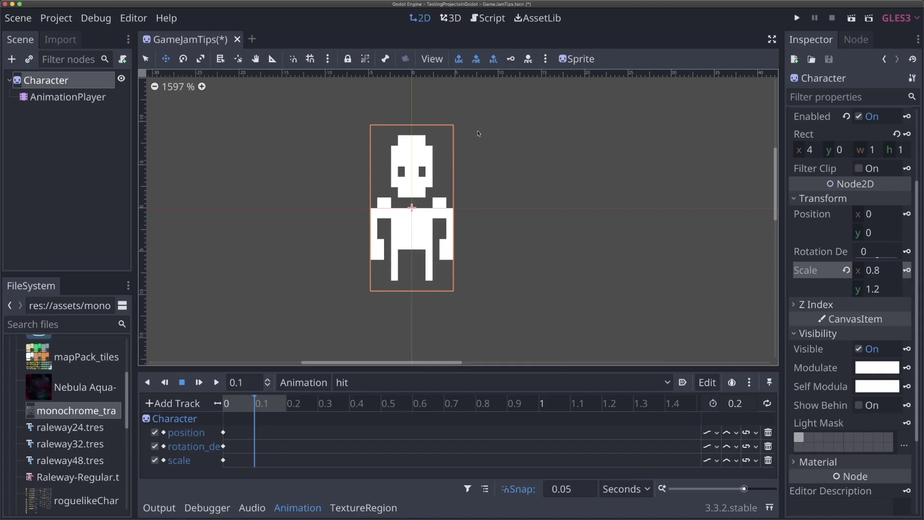
click(511, 60)
Duplicate all three keys at time 0 of the hit animation to 0.15 seconds
drag(235, 469, 220, 426)
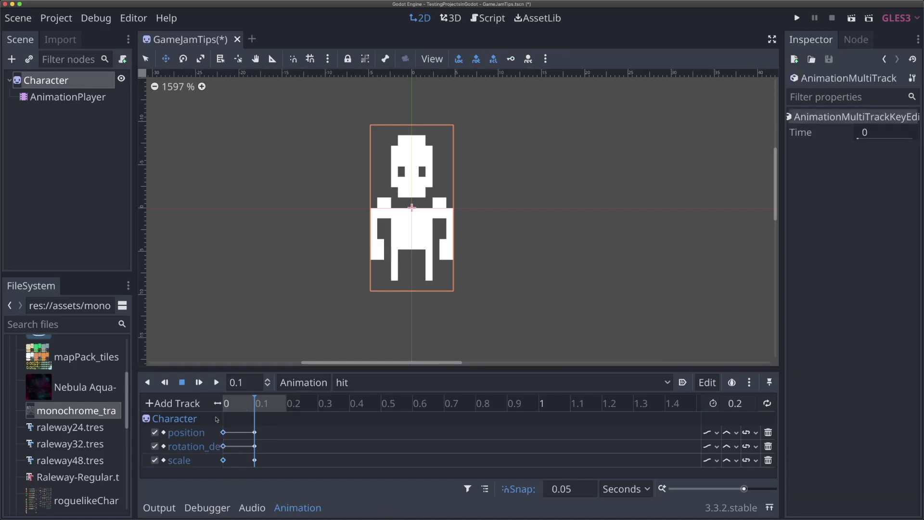
click(273, 409)
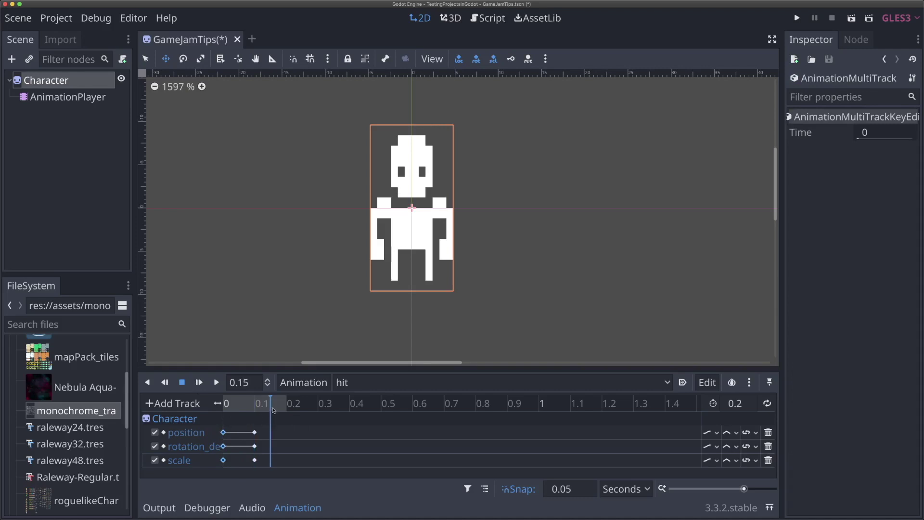
right_click(272, 446)
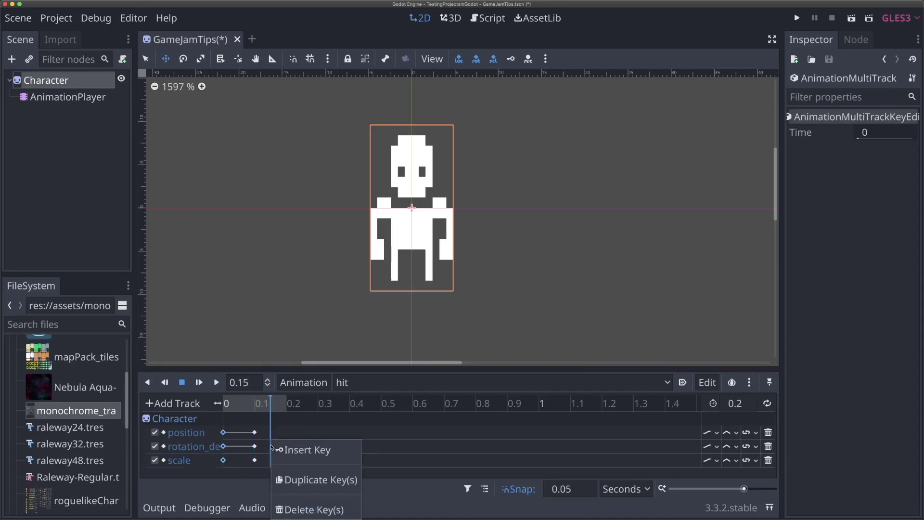
click(308, 479)
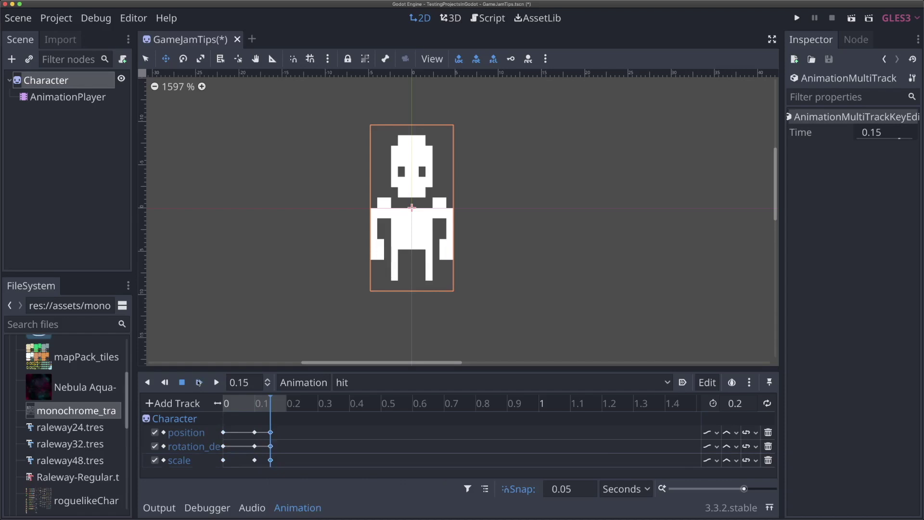
Play the hit animation several times to check the stretch and return to the neutral pose
click(198, 382)
click(199, 382)
click(199, 382)
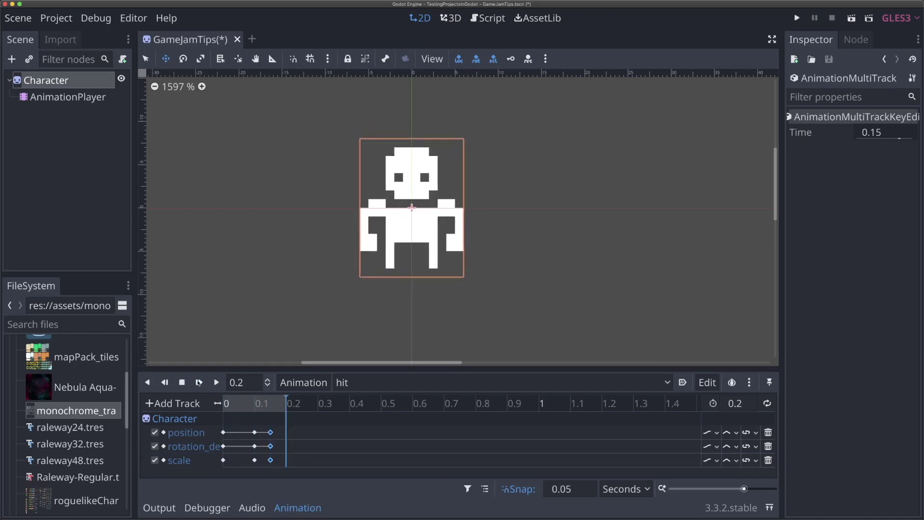
Replay the hit animation and set its rotation key at 0.1 seconds to -5 degrees
click(198, 382)
click(198, 382)
click(198, 382)
click(254, 446)
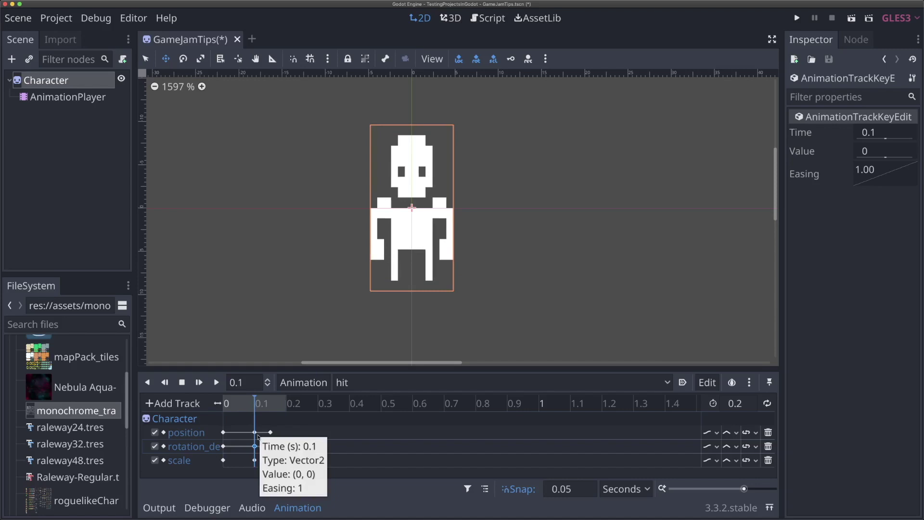
click(877, 151)
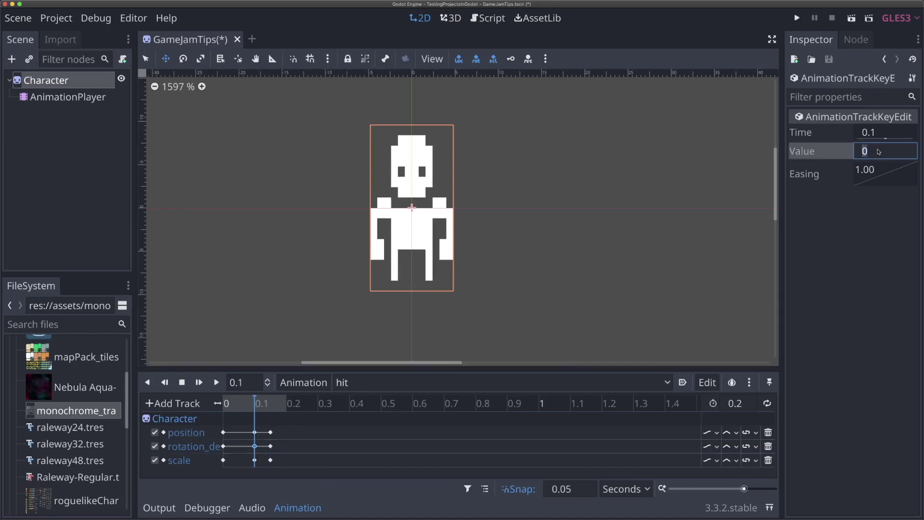
text(-5)
key(Return)
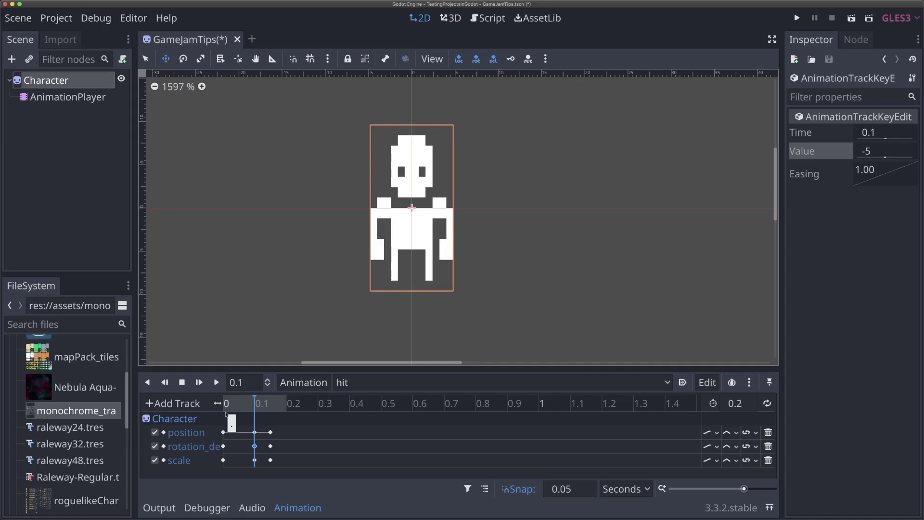
Play the hit animation repeatedly to check the added tilt together with the stretch
click(199, 382)
click(199, 382)
click(199, 382)
click(198, 382)
click(199, 382)
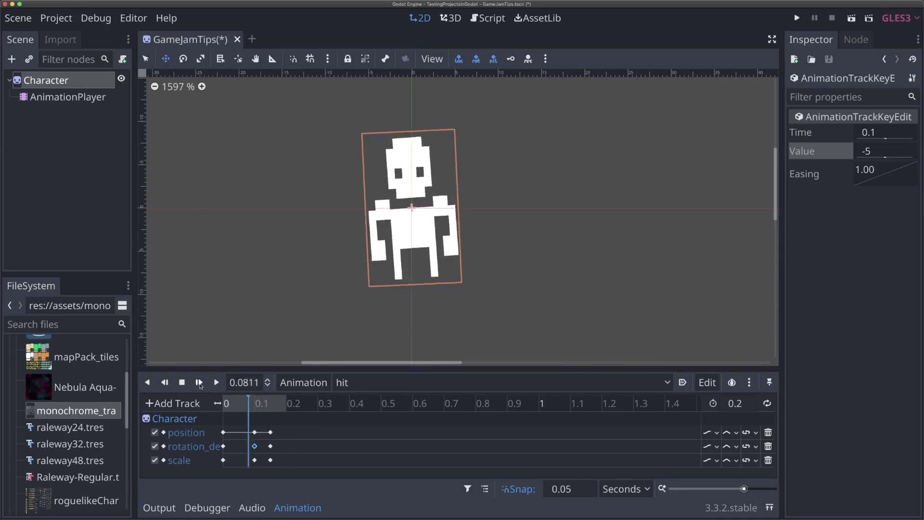
click(198, 382)
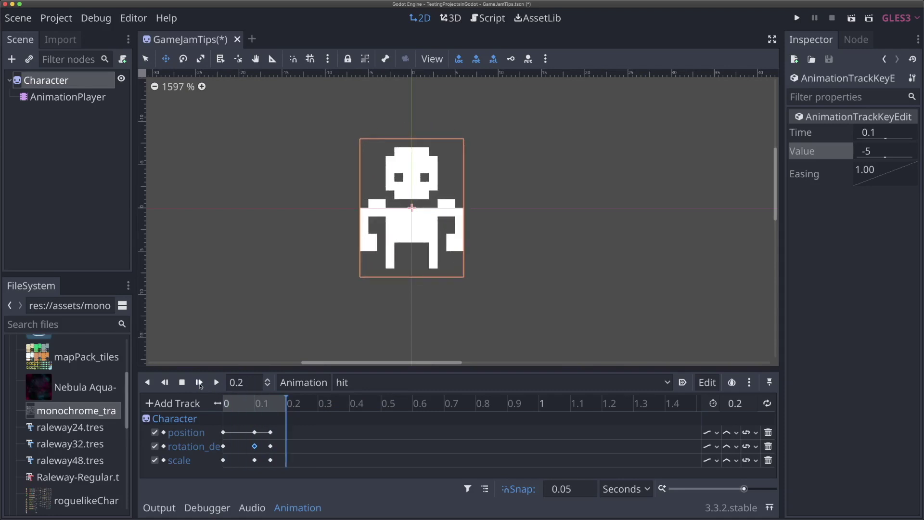
click(199, 382)
click(199, 382)
click(198, 382)
click(199, 382)
click(198, 383)
click(199, 382)
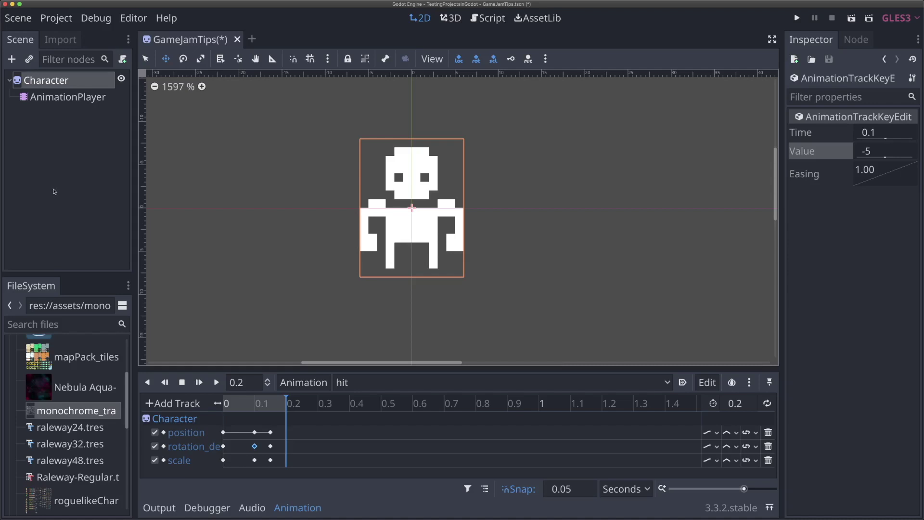
Set the Character sprite's Modulate colour to light green and save the scene
click(48, 81)
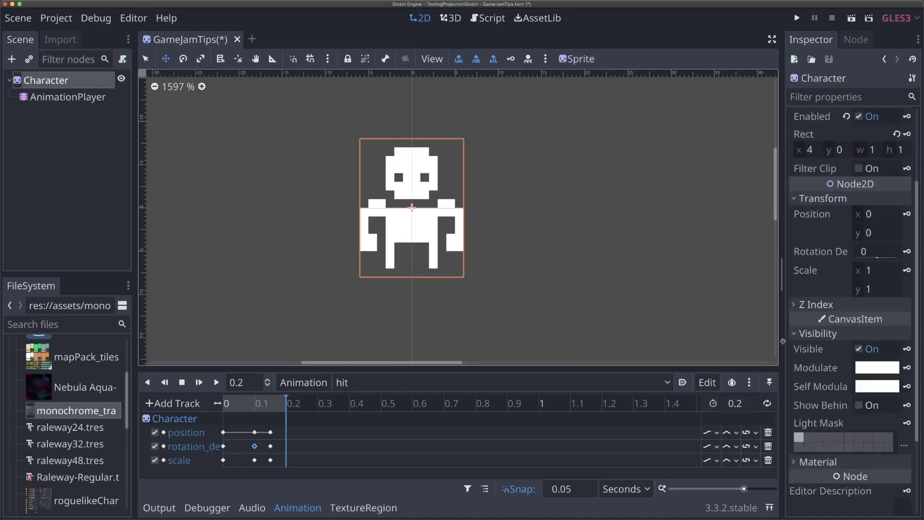
click(861, 367)
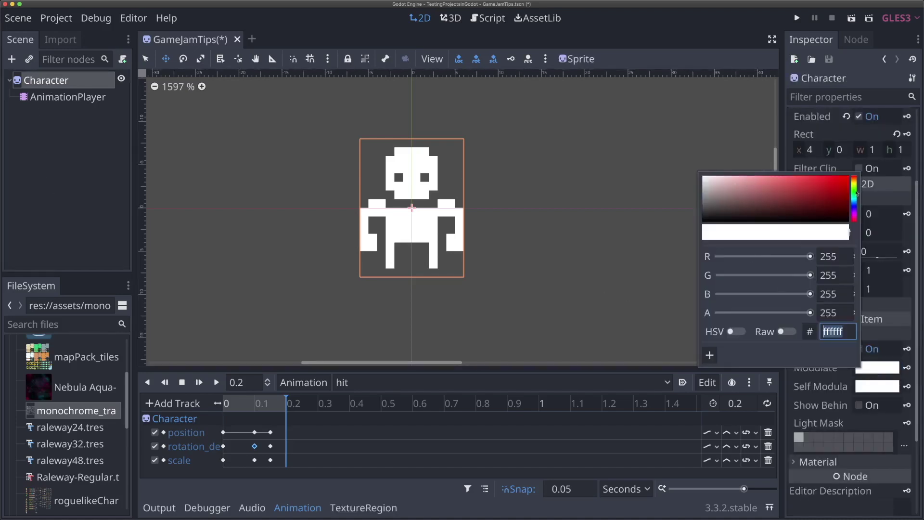
click(854, 192)
drag(778, 183, 778, 156)
click(527, 206)
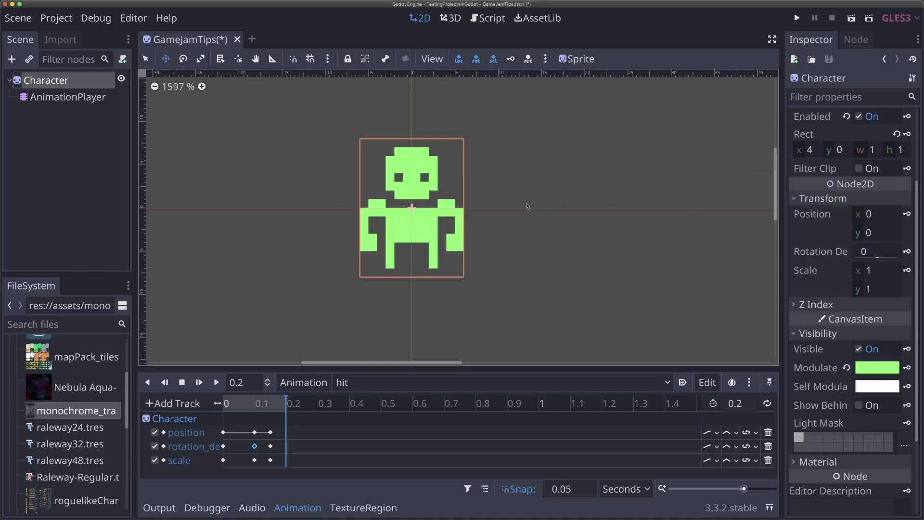
key(super+s)
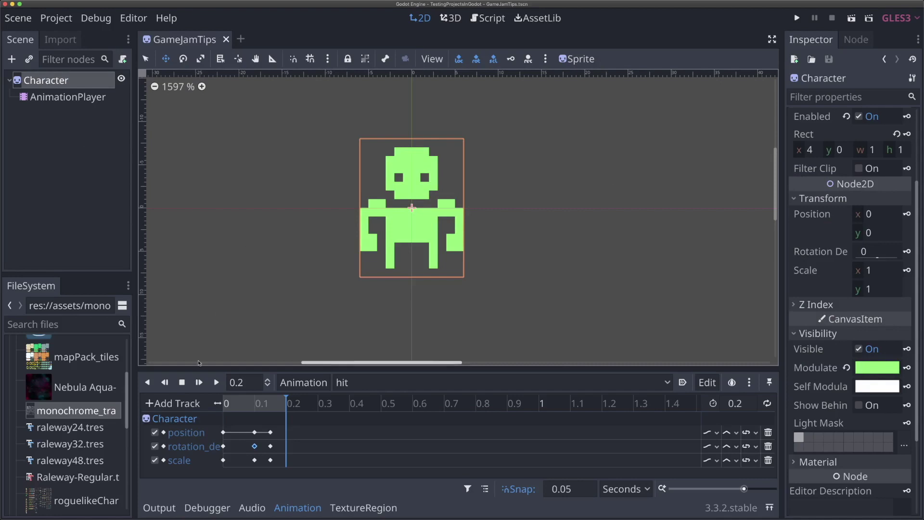
Add a property track for Character's modulate property to the hit animation
click(176, 403)
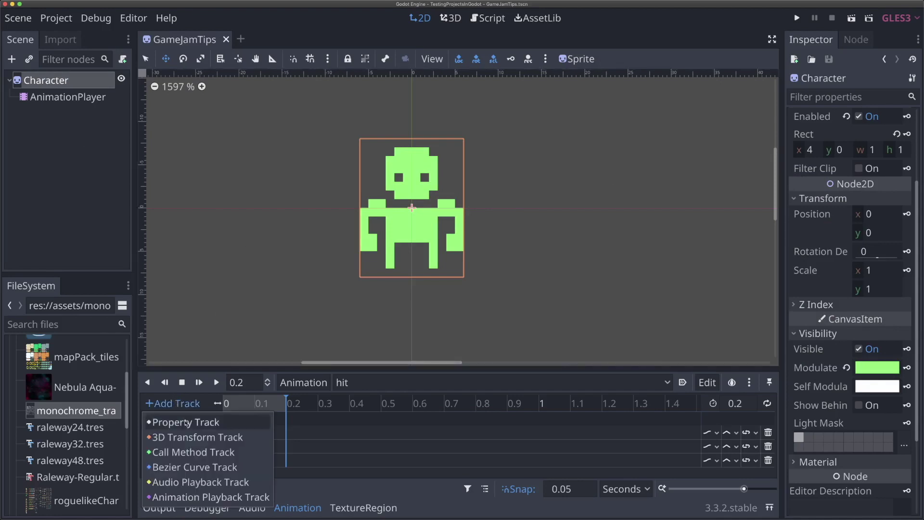
click(185, 421)
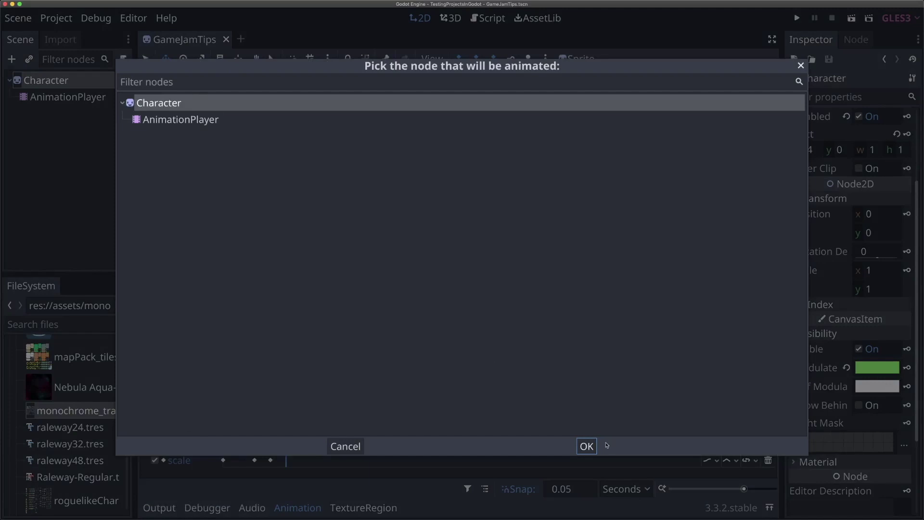
click(590, 447)
scroll(304, 264, down, 2)
scroll(304, 264, up, 3)
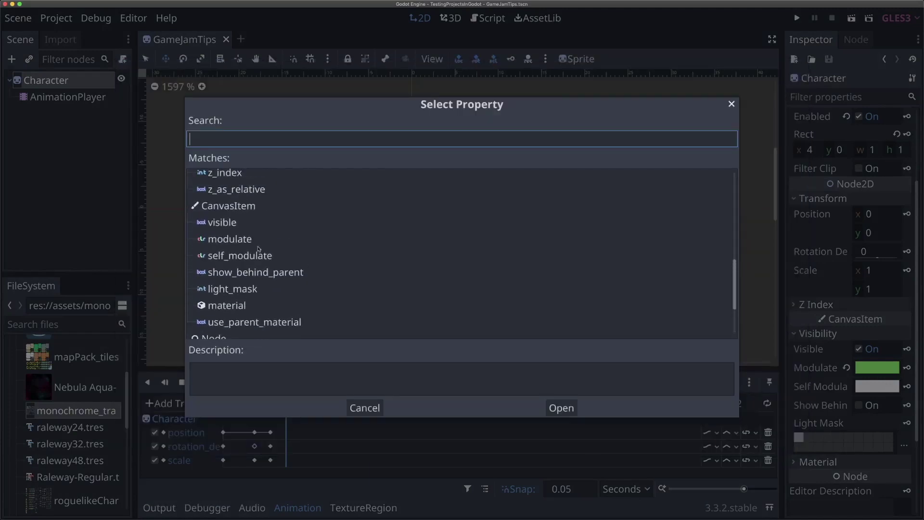
click(253, 239)
double_click(253, 239)
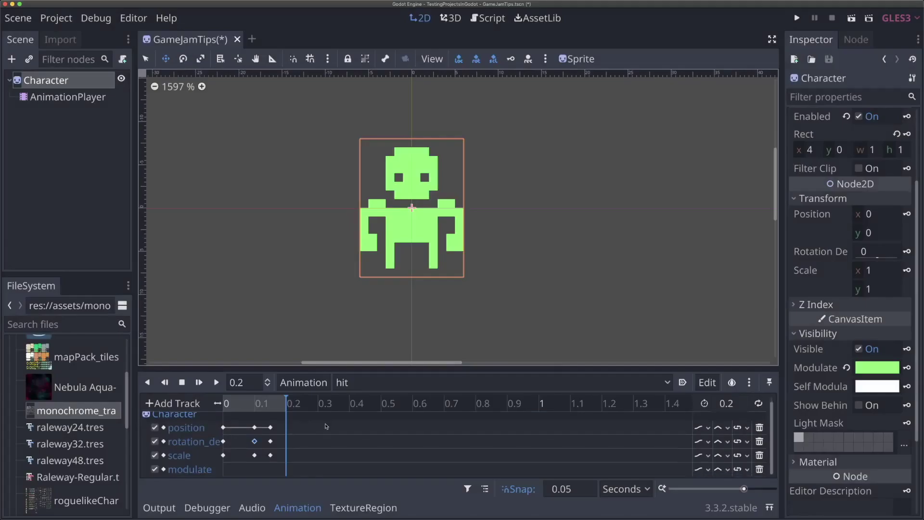
Insert light green modulate keys at 0 and 0.15 seconds of the hit animation
right_click(224, 473)
click(243, 483)
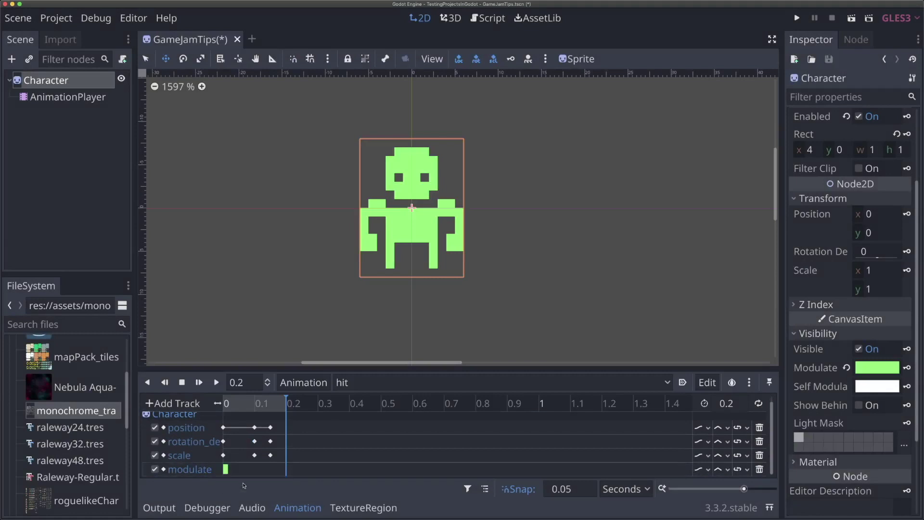
right_click(273, 473)
click(289, 483)
Set the hit animation's length to 0.15 seconds
click(744, 407)
key(BackSpace)
text(15)
key(Return)
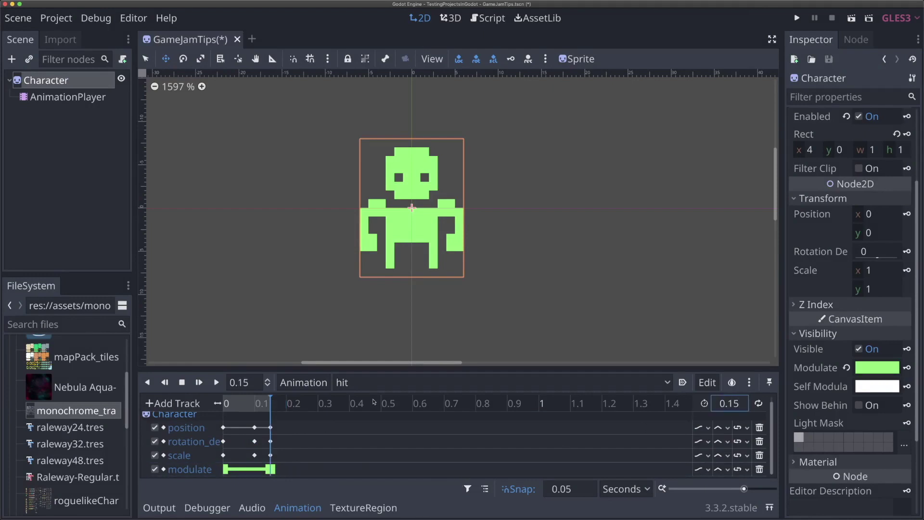
Insert a modulate key at 0.1 seconds and set its colour to white
right_click(256, 471)
click(287, 479)
click(254, 469)
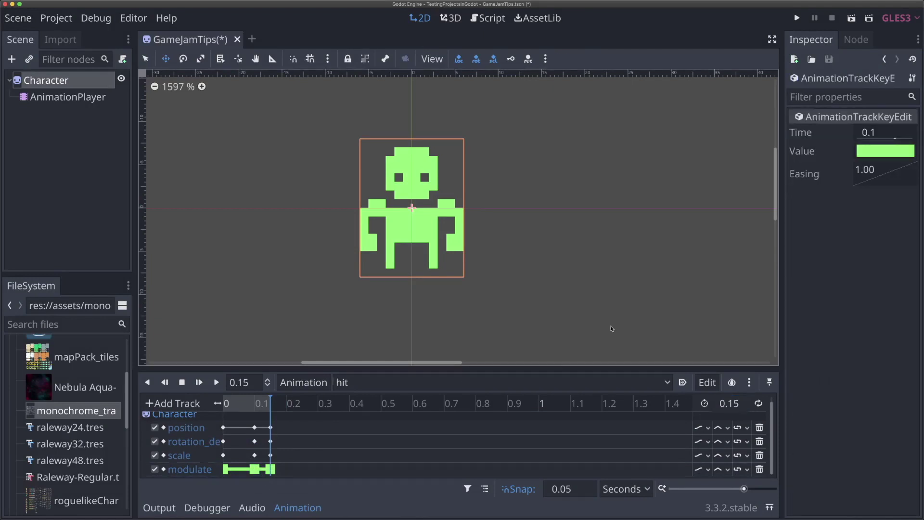
click(881, 152)
drag(770, 34, 682, 2)
click(683, 3)
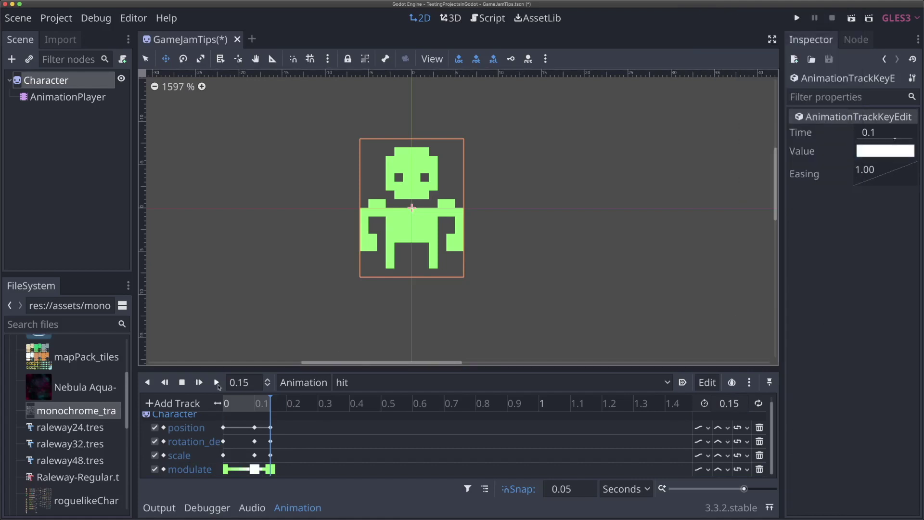
Play the hit animation several times to check the colour flash from green to white and back
click(197, 382)
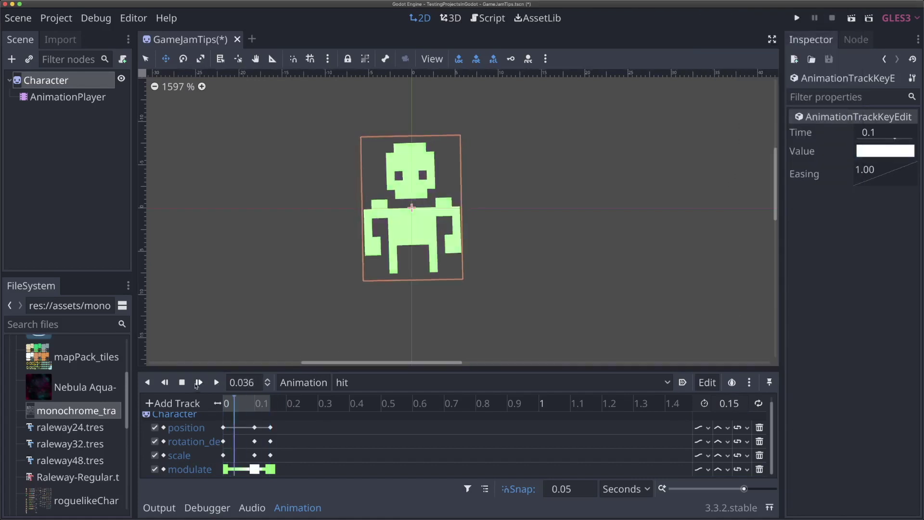
click(198, 382)
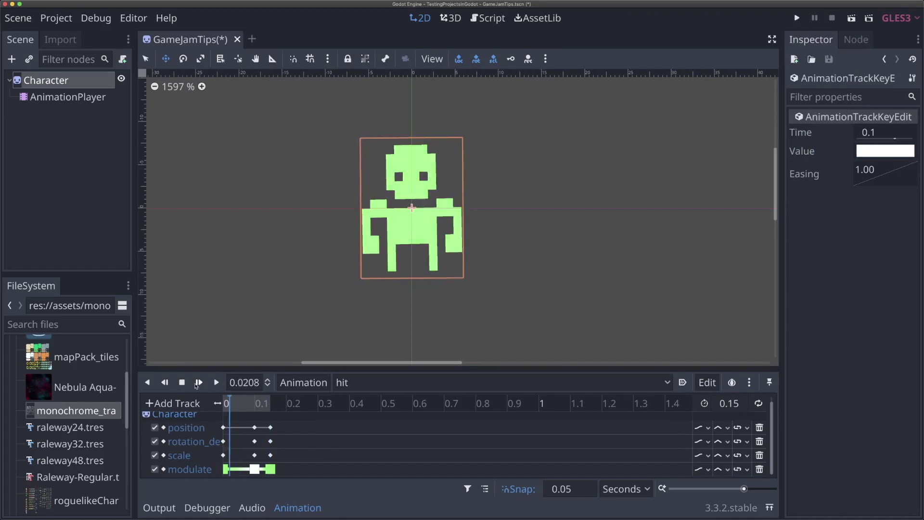
click(198, 382)
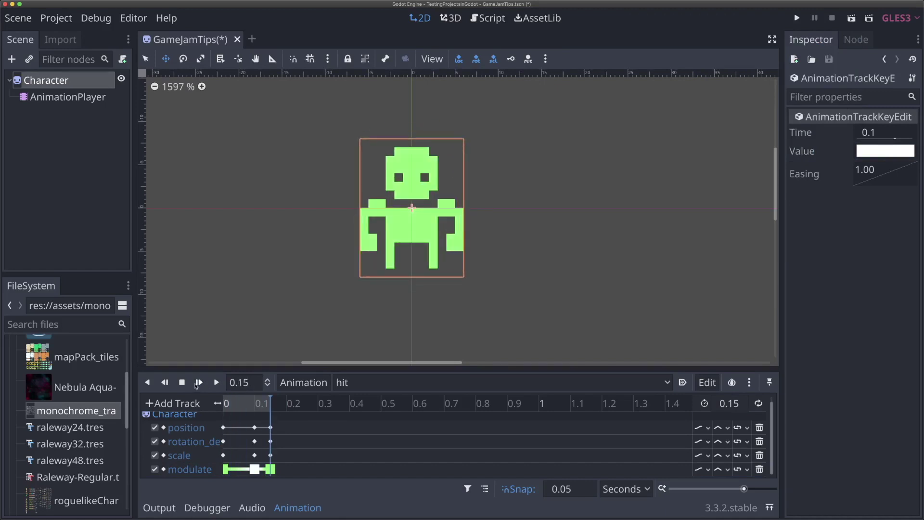
click(198, 383)
click(197, 383)
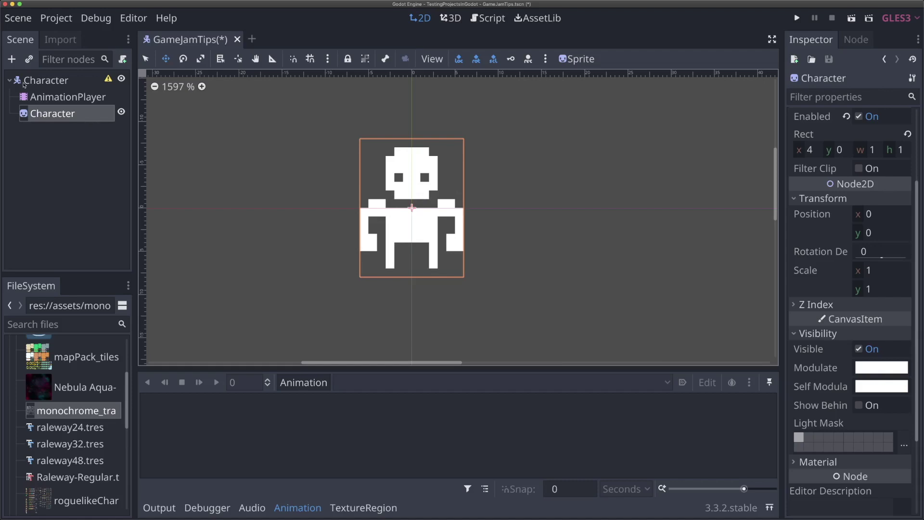
Duplicate the Character sprite under the KinematicBody2D root twice, and rename the original sprite Head
click(51, 115)
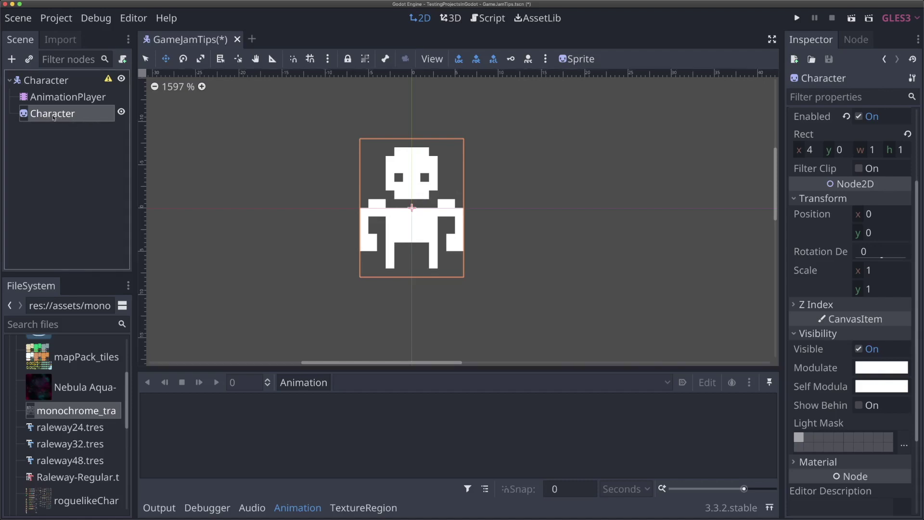
click(31, 81)
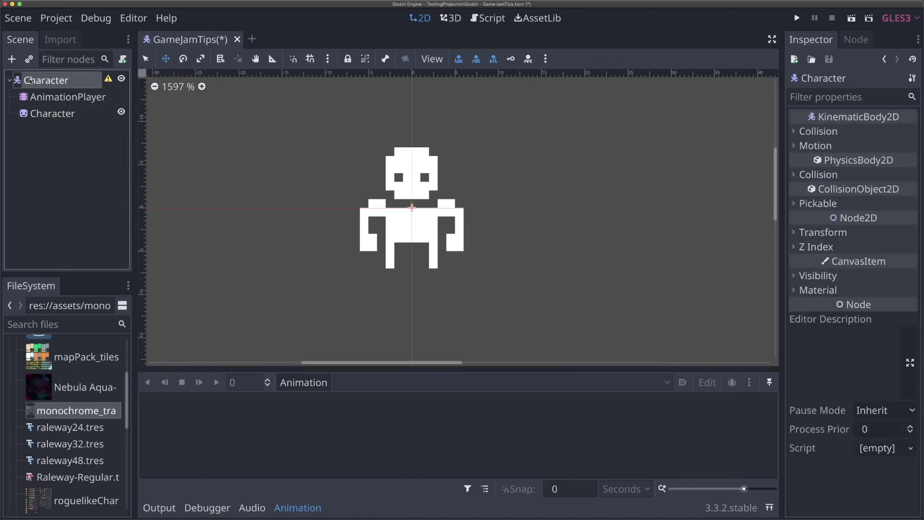
click(56, 116)
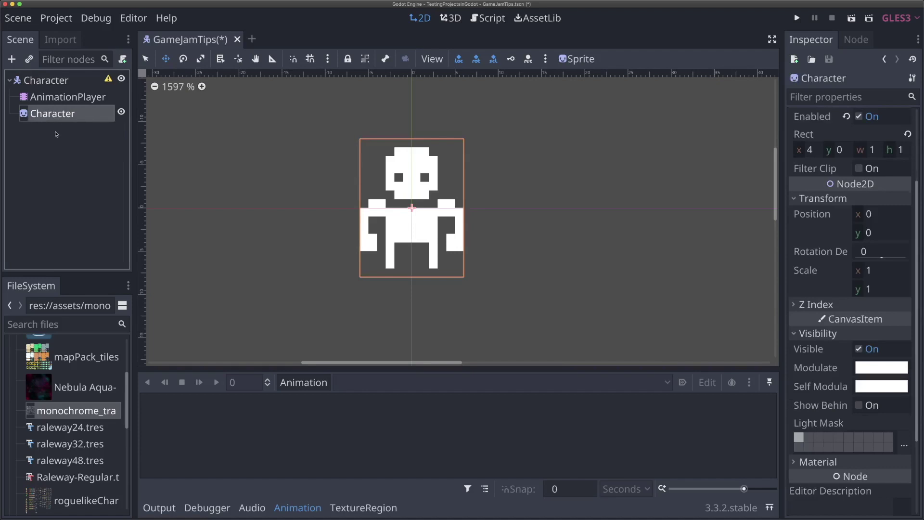
key(ctrl+d)
key(ctrl+d)
click(48, 116)
double_click(57, 118)
text(Head)
key(Return)
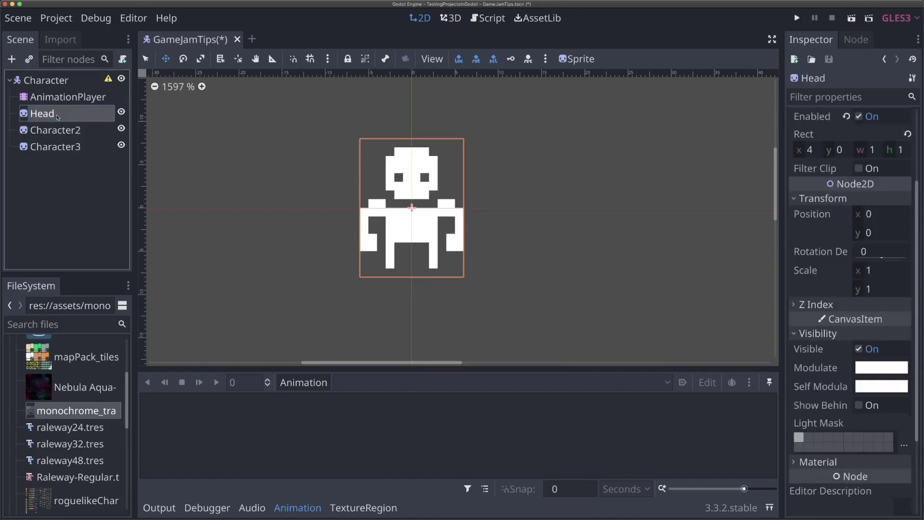
Set the texture region grid step to 1 by 1 px and crop the Head sprite's region to the character's head, about 8 by 6 px
click(364, 506)
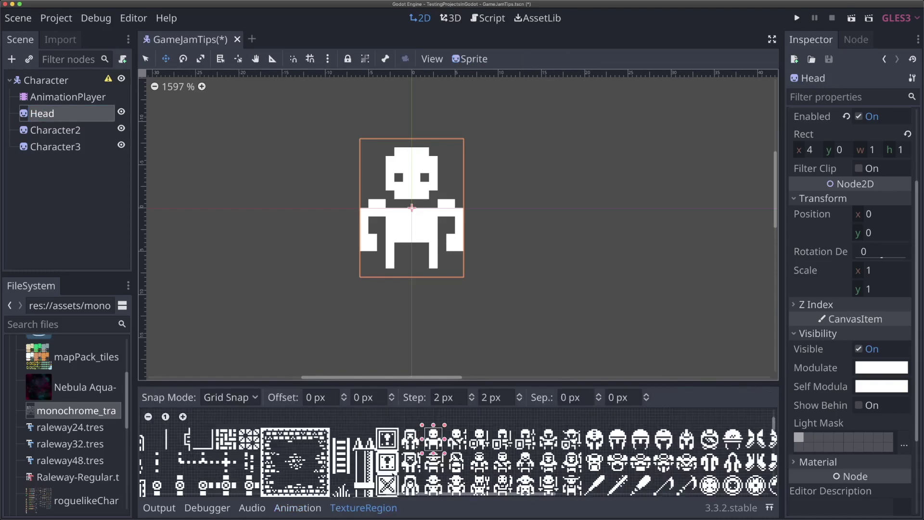
click(472, 402)
click(519, 401)
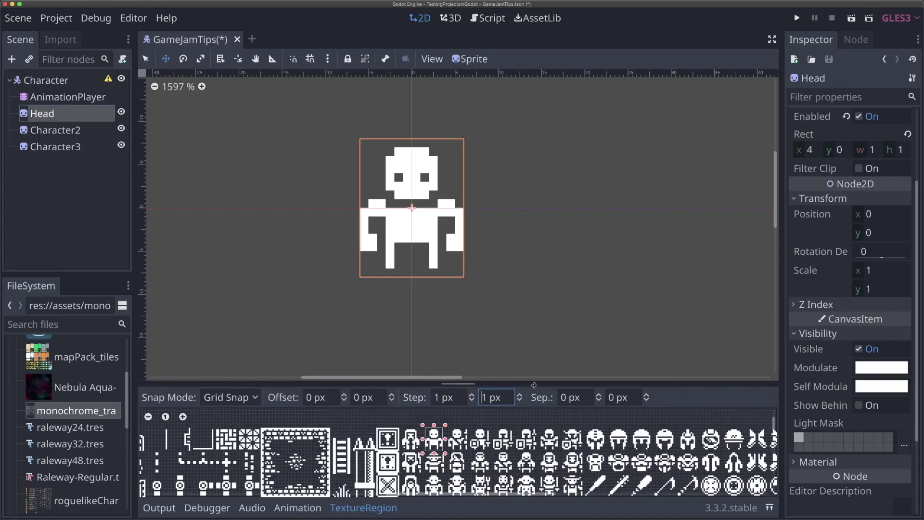
drag(534, 382, 534, 262)
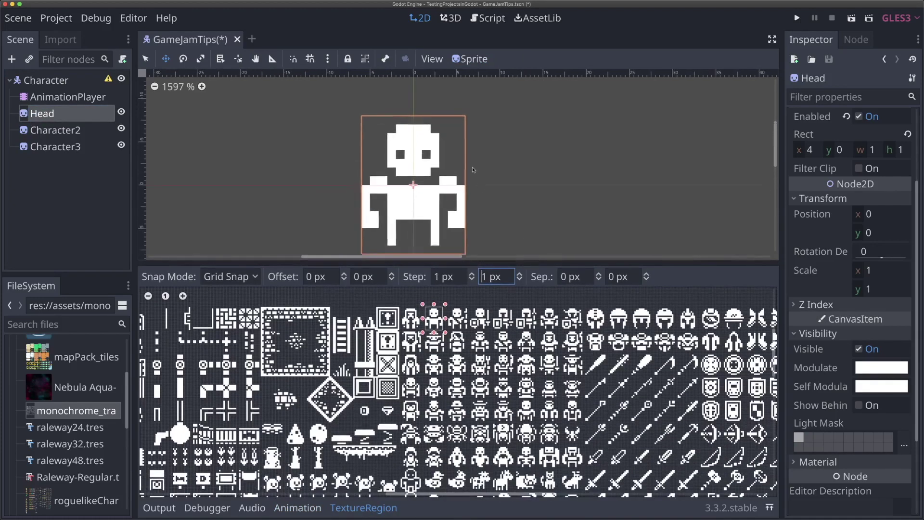
click(454, 304)
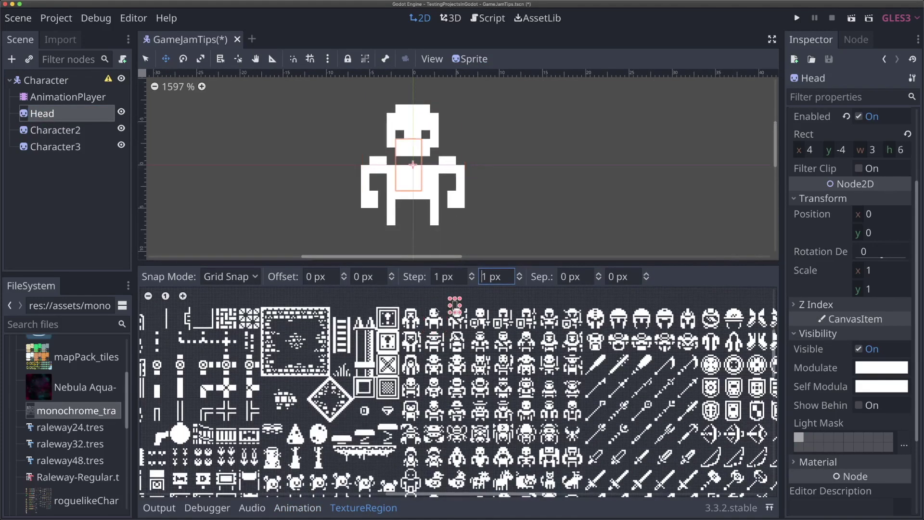
mouse_move(427, 307)
mouse_down()
mouse_move(444, 318)
mouse_move(430, 316)
mouse_up()
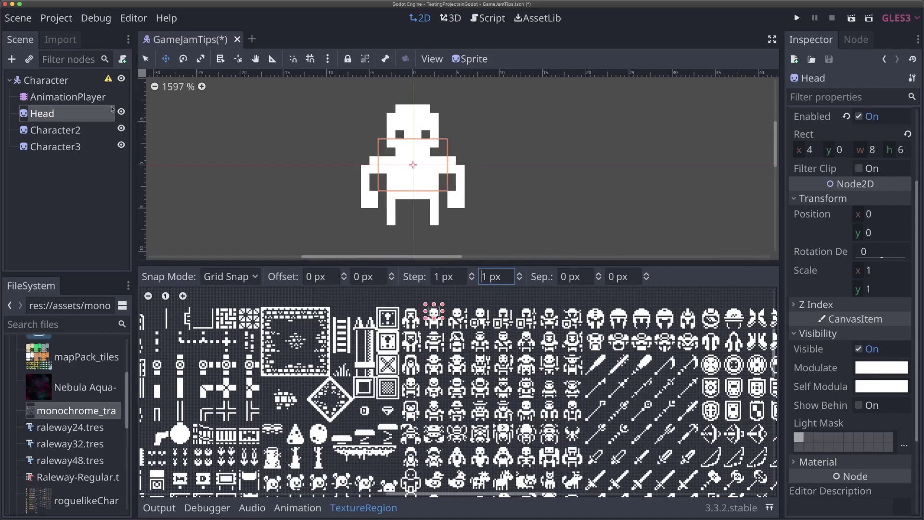
Rename the Character2 sprite Body and crop its texture region to the character's body below the head
click(63, 131)
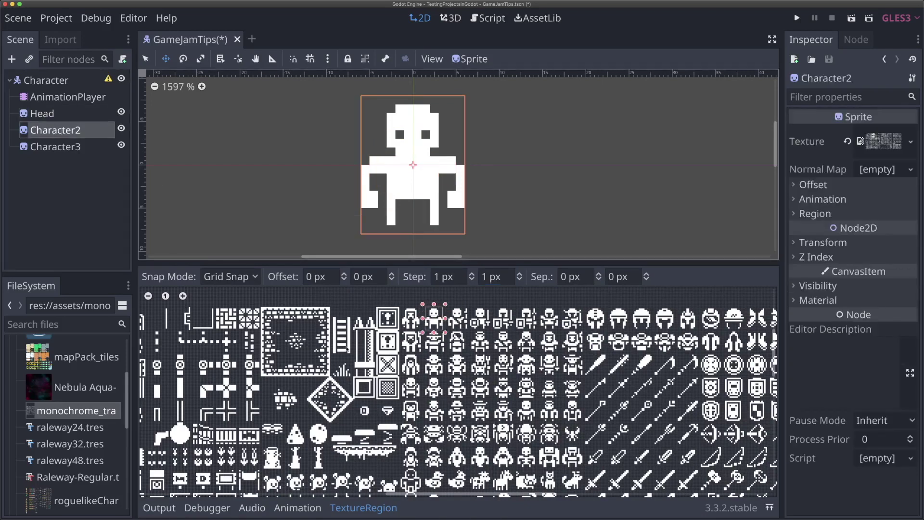
double_click(81, 129)
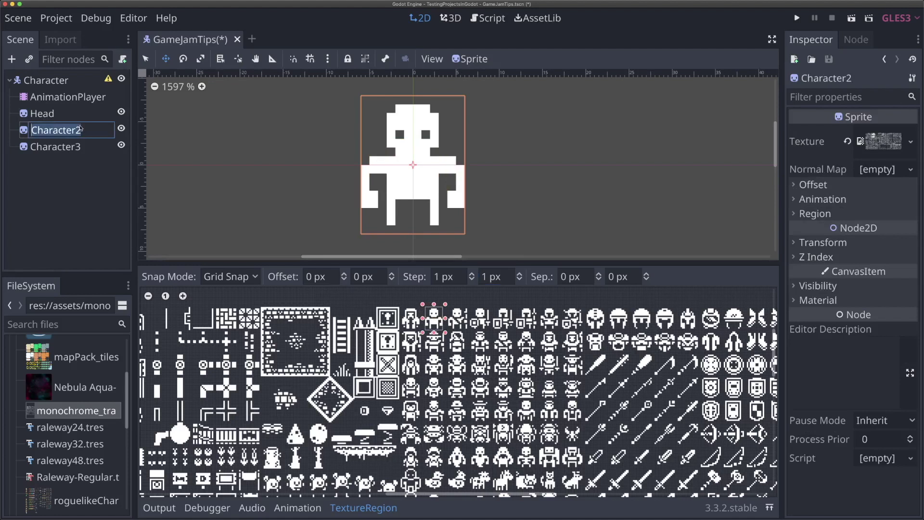
text(Body)
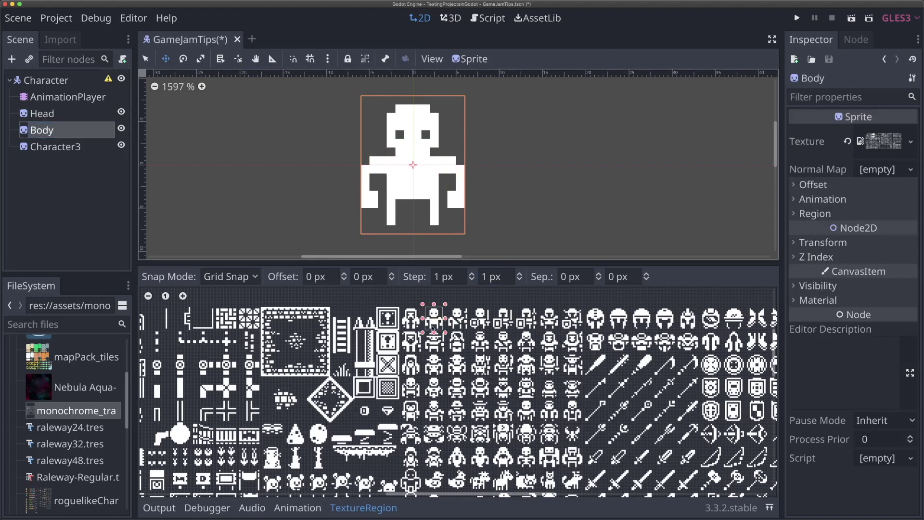
mouse_move(432, 317)
mouse_down()
mouse_move(439, 324)
mouse_move(420, 325)
mouse_move(419, 312)
mouse_up()
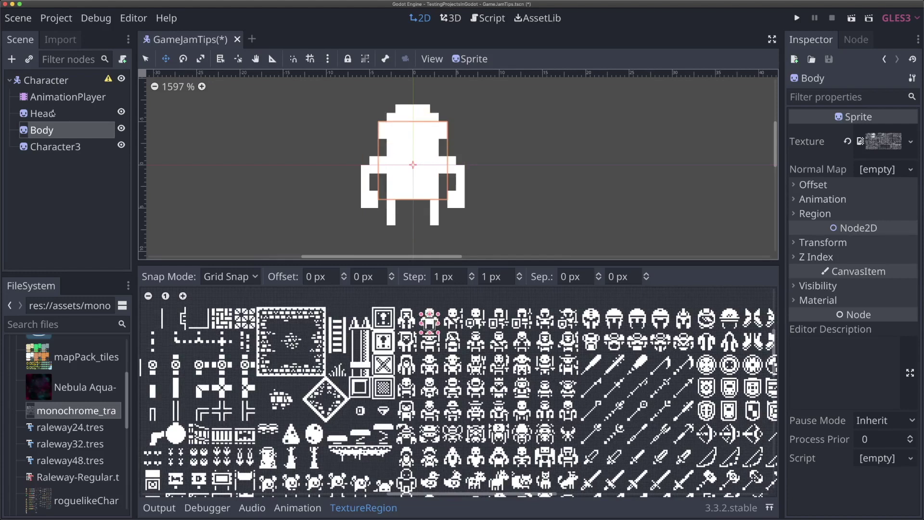
Rename the Character3 sprite LeftLeg
double_click(62, 148)
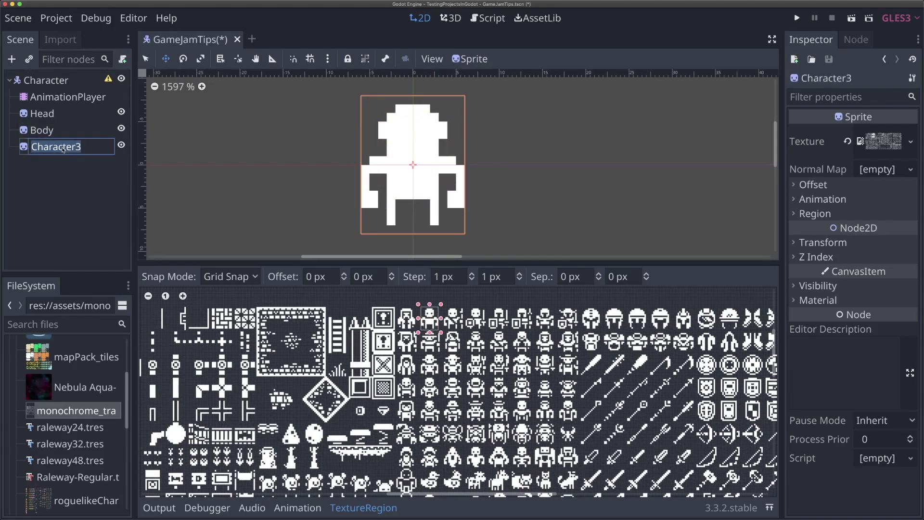
text(LeftLeg)
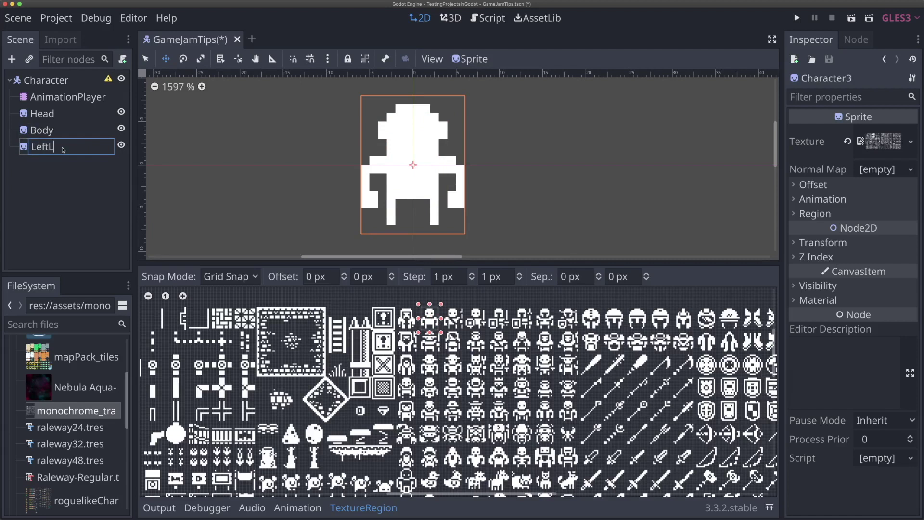
key(Return)
Shorten the Body sprite's texture region to exclude the legs, and crop the LeftLeg region to a single leg, about 1 by 3 px
click(46, 135)
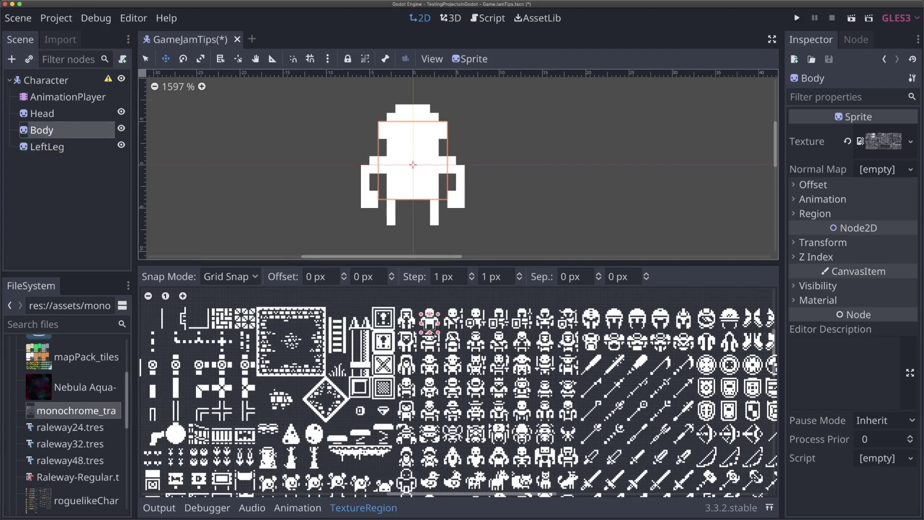
drag(431, 332, 432, 328)
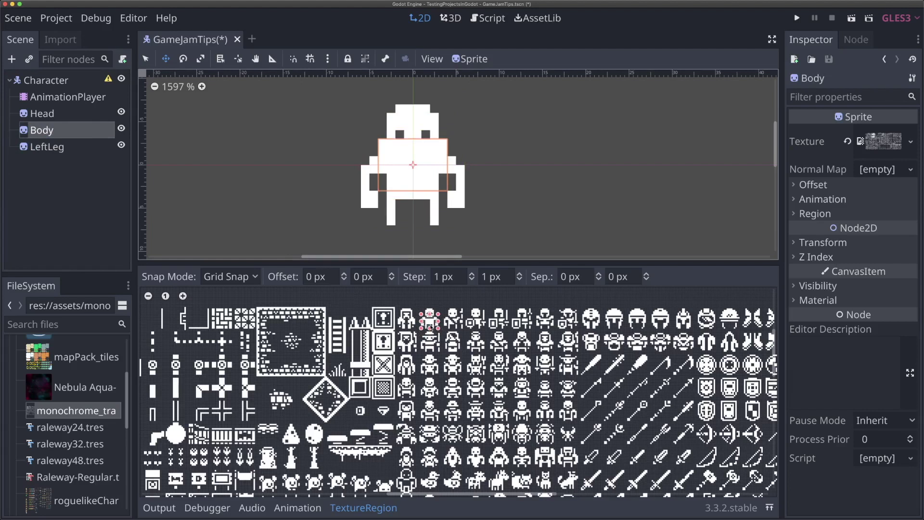
click(67, 146)
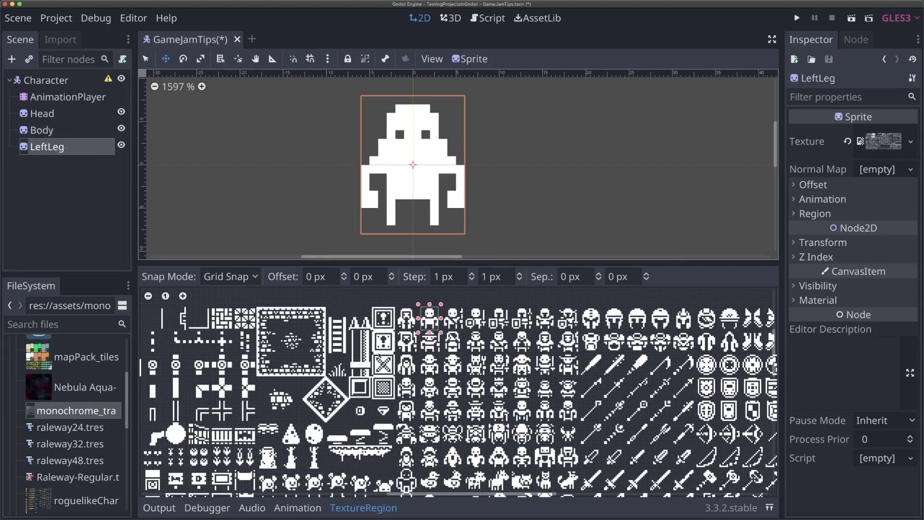
mouse_move(436, 333)
mouse_down()
mouse_move(422, 320)
mouse_move(426, 329)
mouse_up()
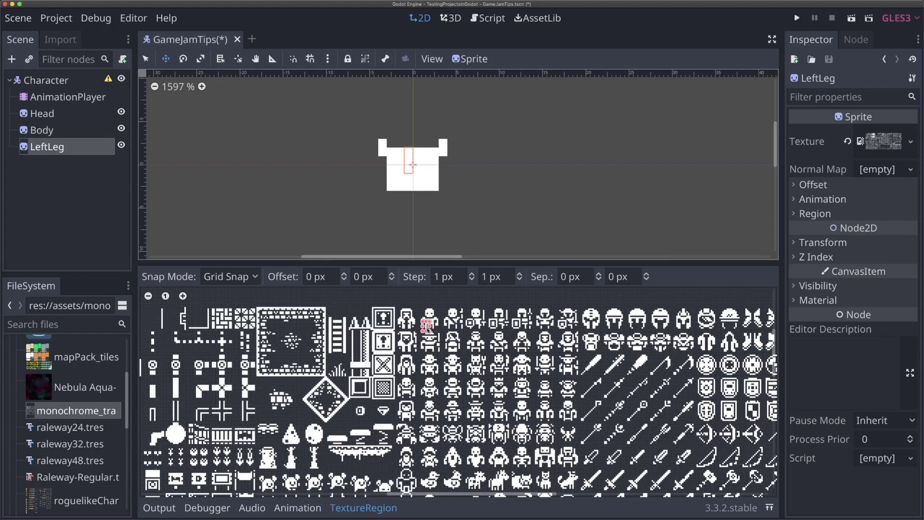
Duplicate the LeftLeg sprite, rename the copy RightLeg and flip it horizontally
key(ctrl+d)
double_click(54, 163)
text(Ri)
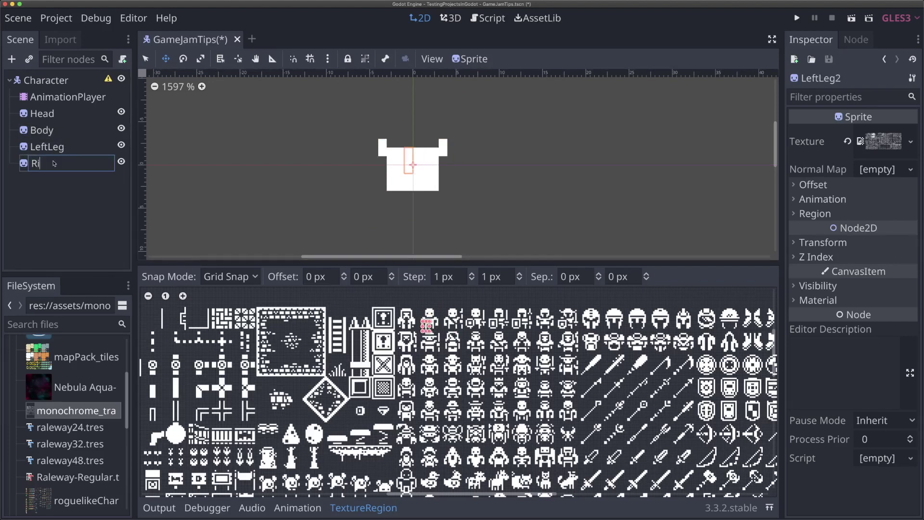
text(ghtLeg)
key(Return)
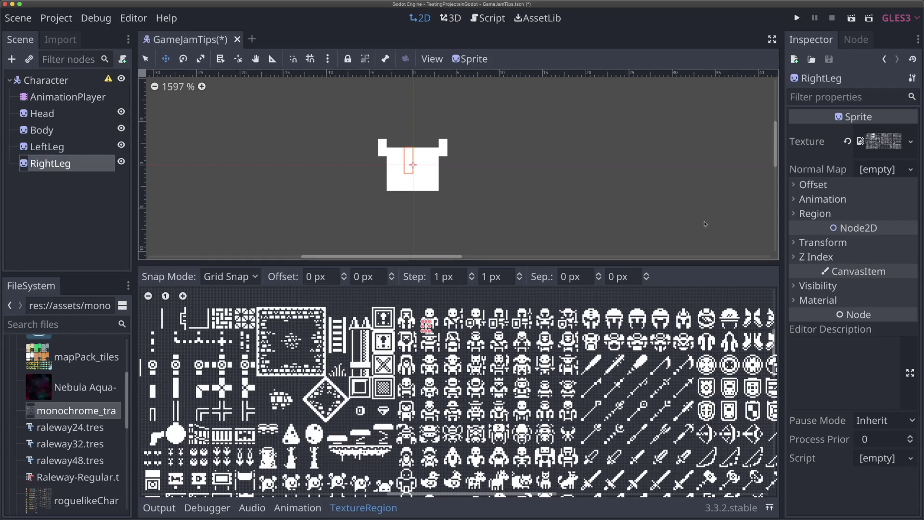
click(813, 185)
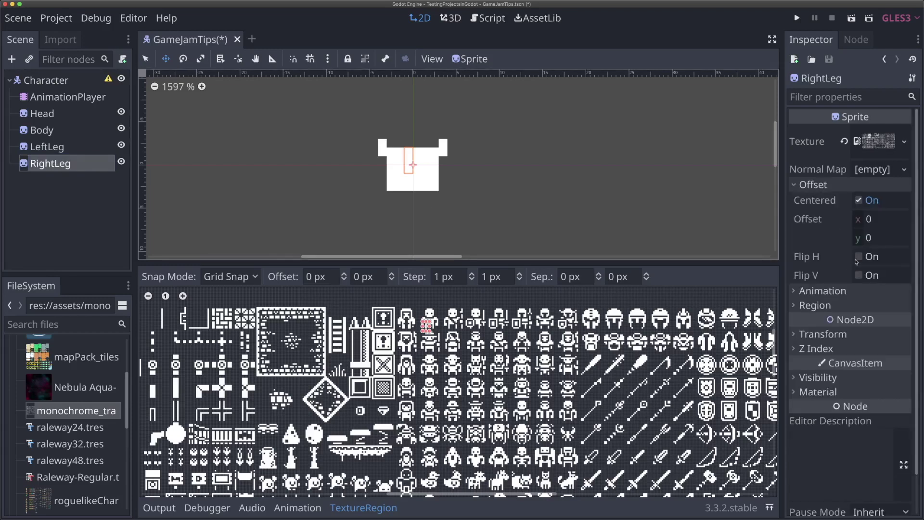
click(858, 258)
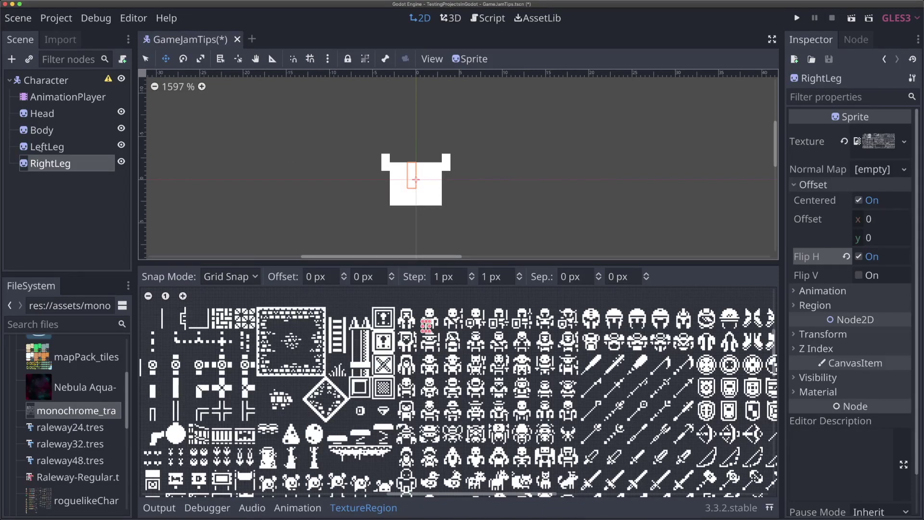
Assemble the character by moving the Head above the Body and the two legs beneath the body's left and right sides
click(48, 114)
click(425, 188)
drag(424, 188, 425, 134)
click(53, 130)
click(55, 148)
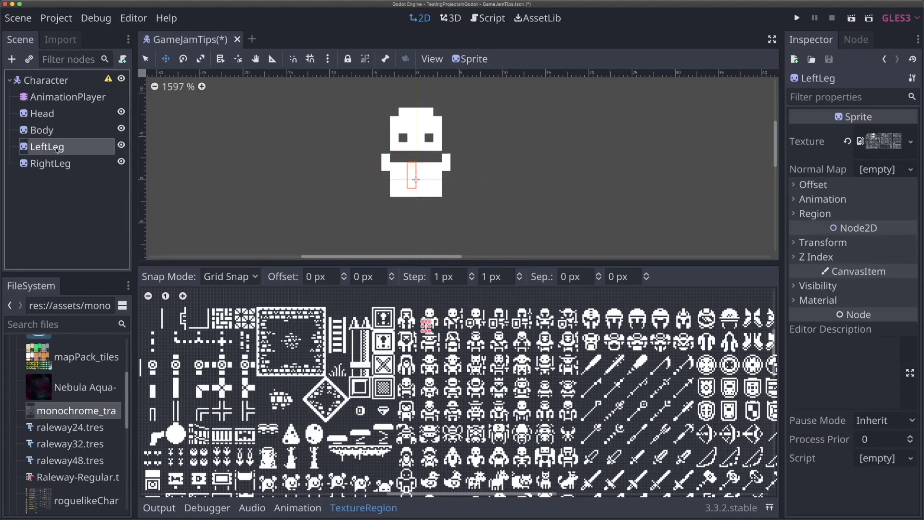
drag(414, 184, 444, 213)
click(51, 164)
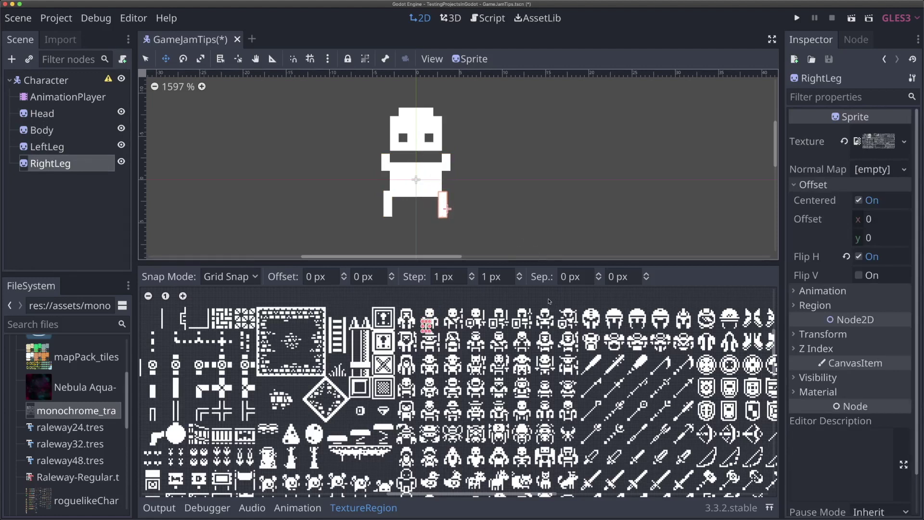
Tint the LeftLeg and RightLeg sprites together with a light yellow Modulate colour
shift+click(61, 152)
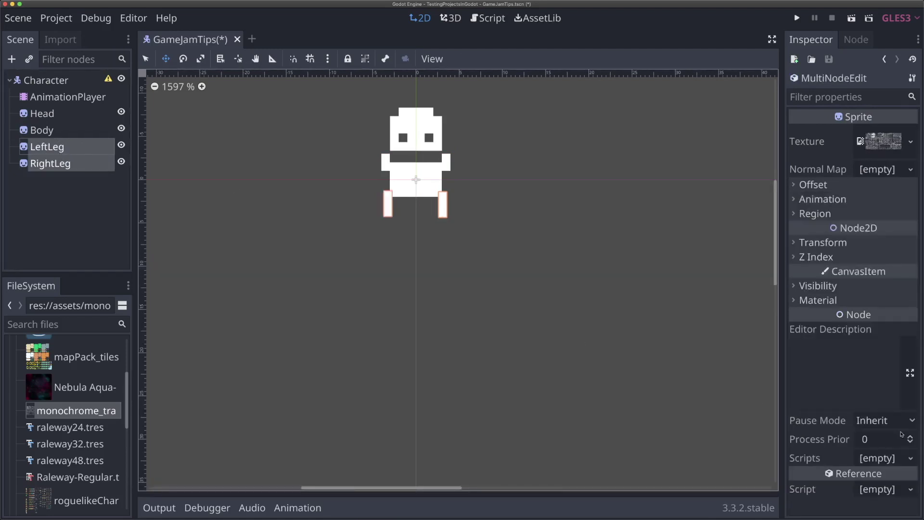
click(839, 243)
click(838, 243)
click(817, 285)
click(881, 320)
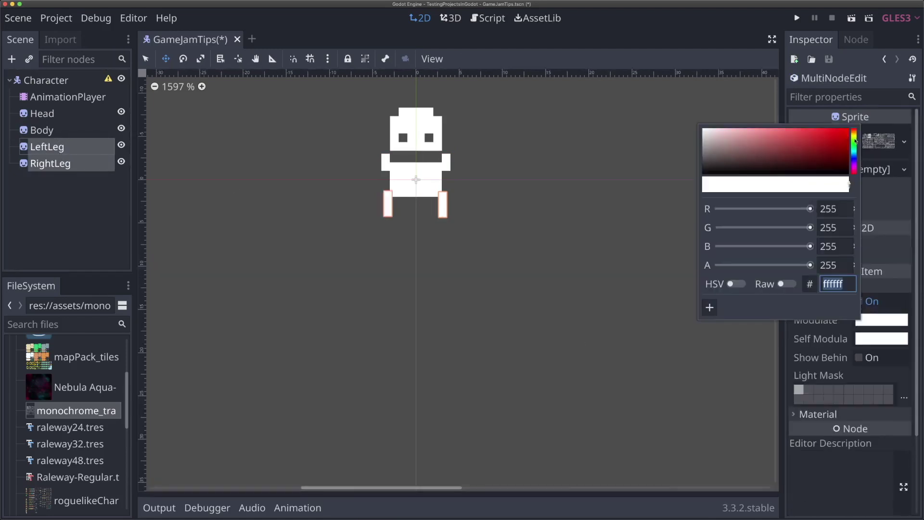
drag(762, 136, 755, 132)
click(495, 161)
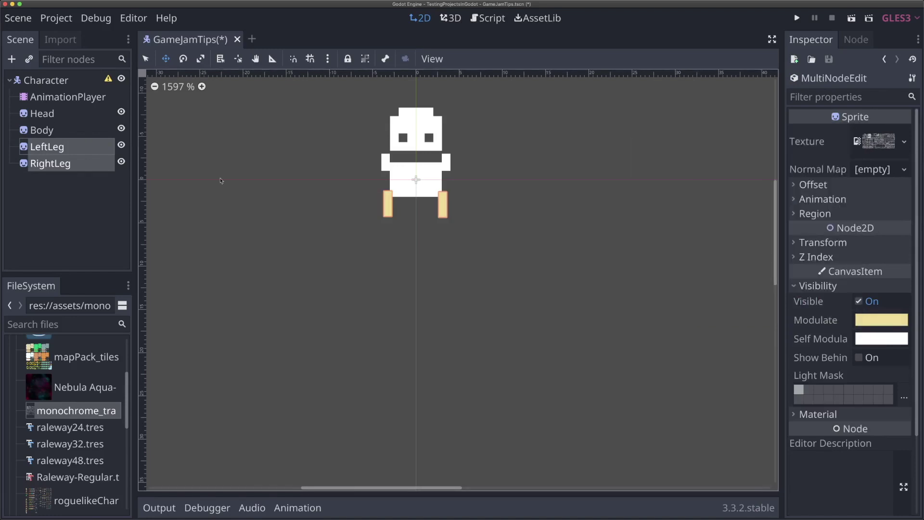
Set the Head sprite's Modulate colour to a pale yellow, about f2eb9f
click(42, 114)
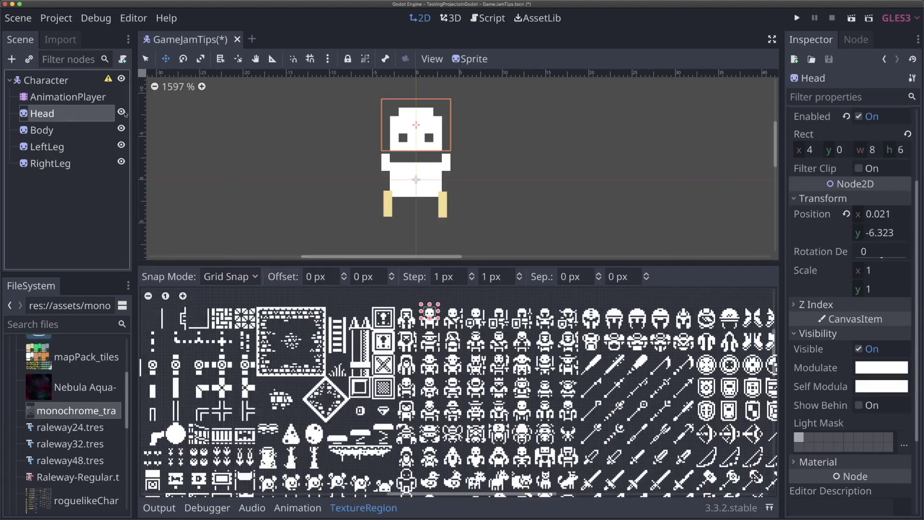
click(907, 385)
click(854, 184)
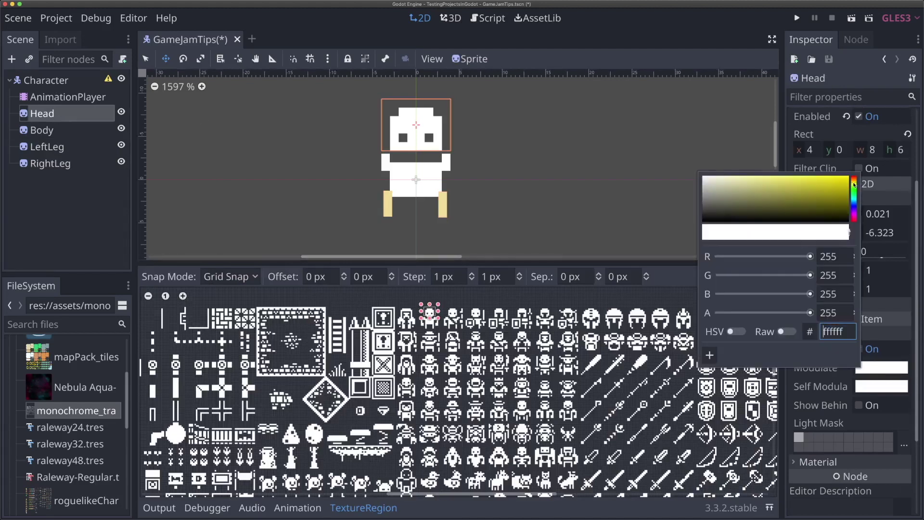
click(753, 180)
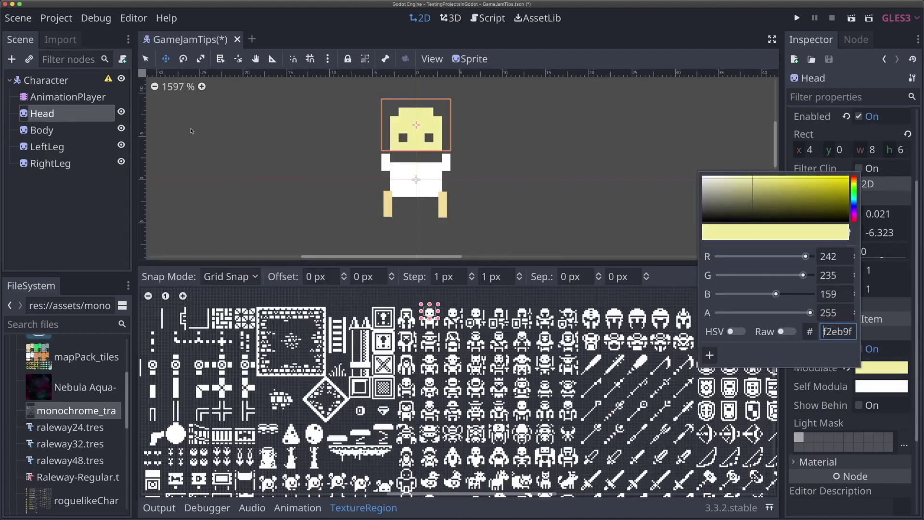
Set the Body sprite's Modulate colour to a soft pinkish red
click(79, 128)
click(834, 288)
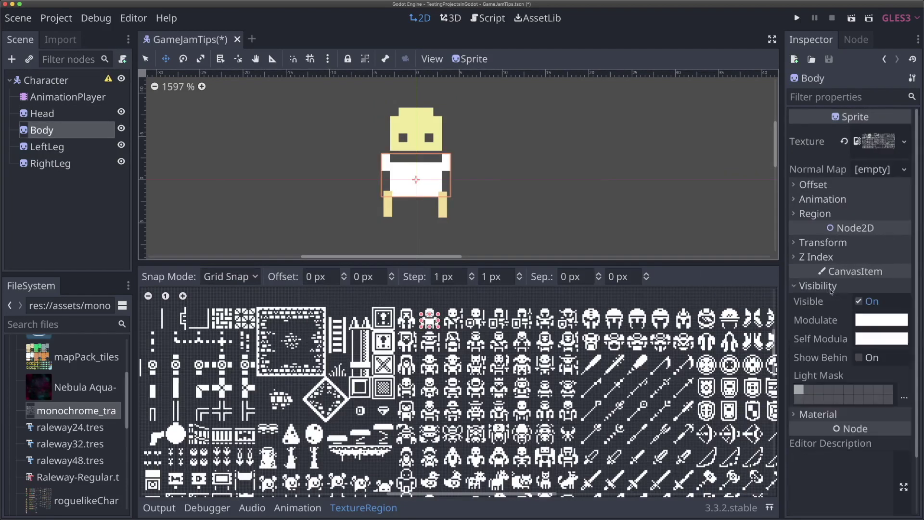
click(880, 318)
drag(760, 140, 763, 136)
click(500, 198)
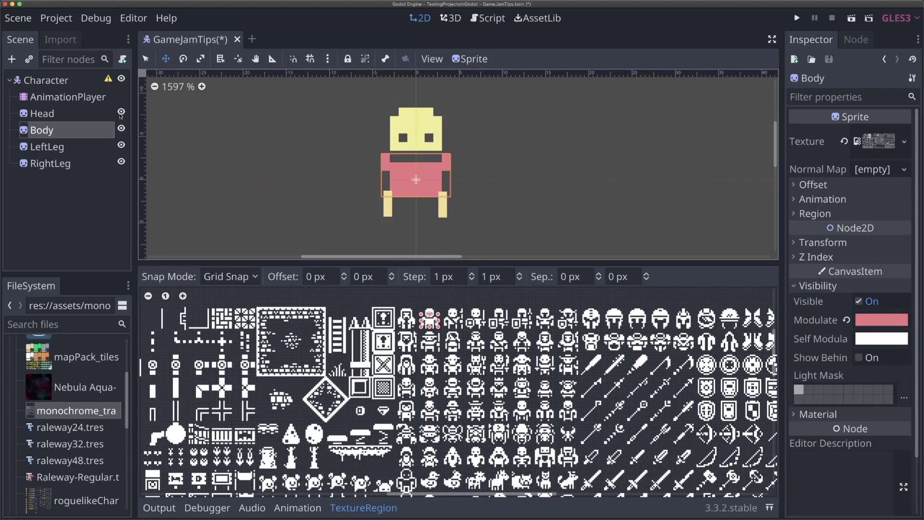
click(46, 113)
click(45, 80)
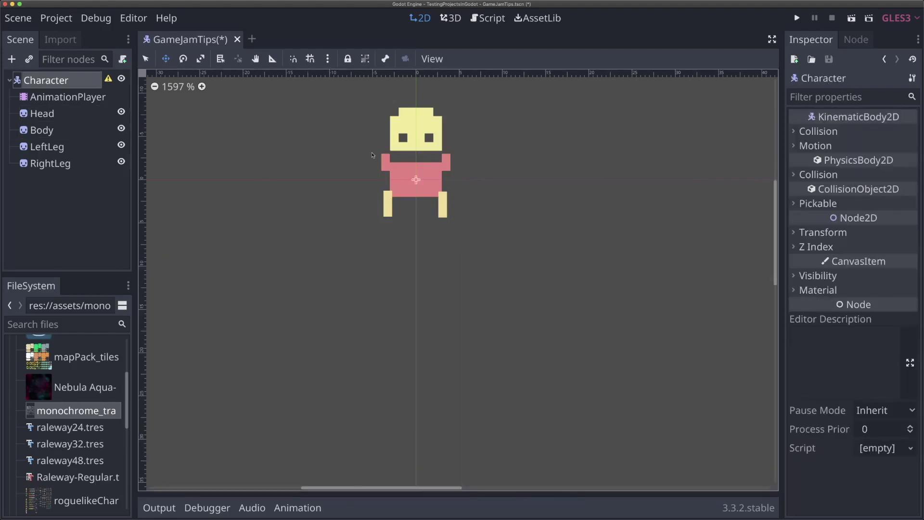
scroll(372, 155, up, 2)
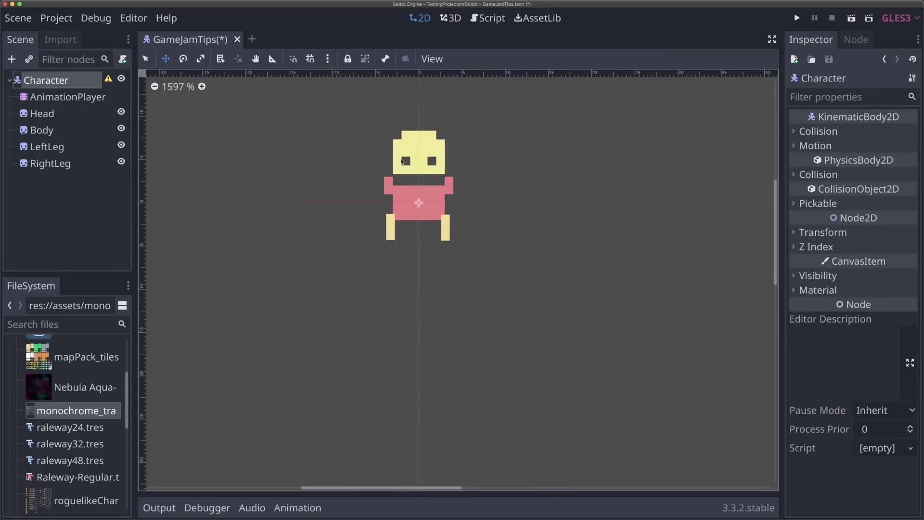
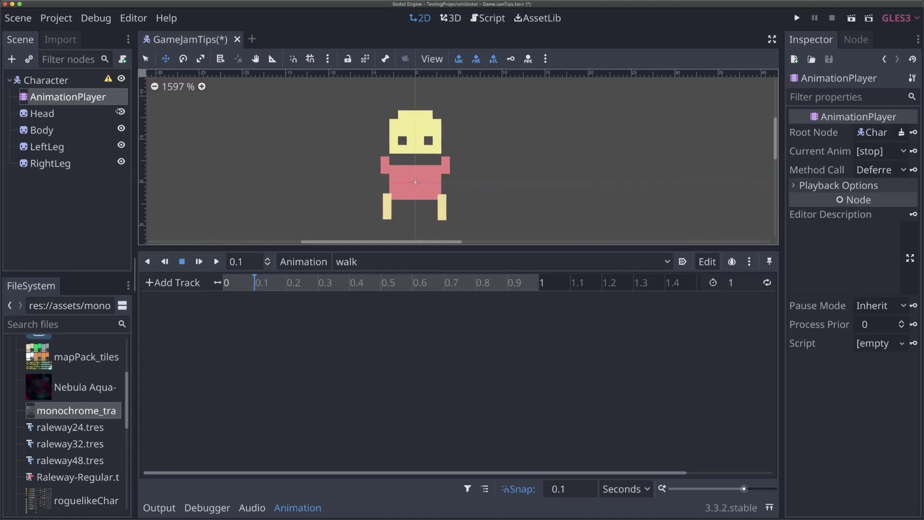
In the walk animation, turn off scale keying and create position and rotation tracks for the Head with keys at 0 s
click(50, 114)
scroll(330, 162, up, 2)
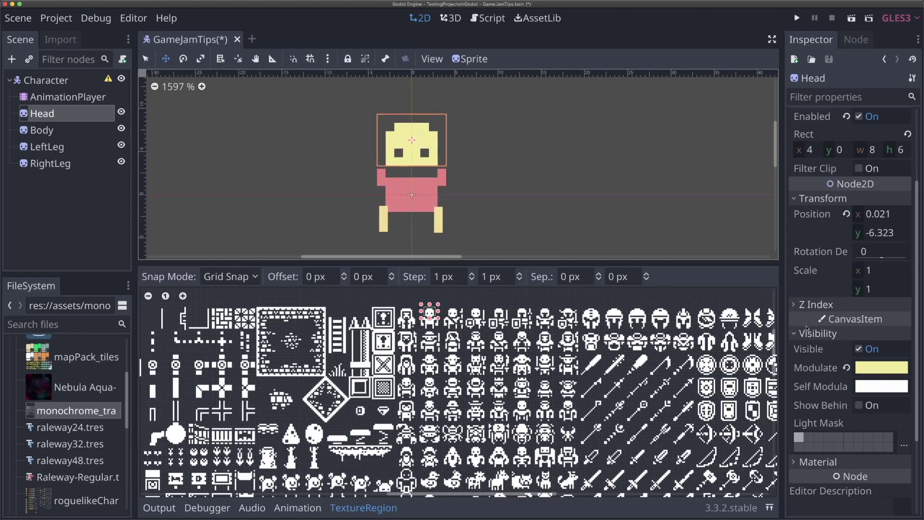
click(293, 507)
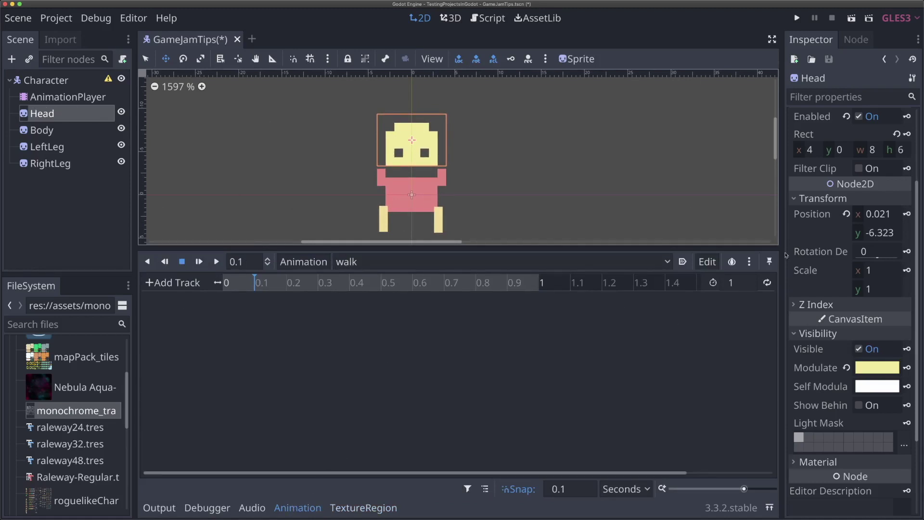
click(495, 60)
click(222, 282)
click(511, 58)
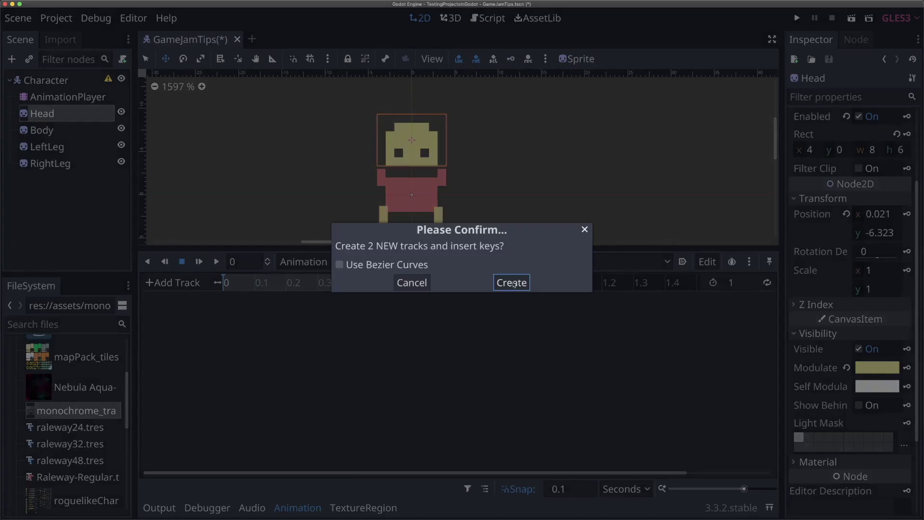
click(513, 283)
At 0.1 s, rotate the Head to -5 degrees, move it to about (-0.313, -6.511), and key its position and rotation
click(254, 284)
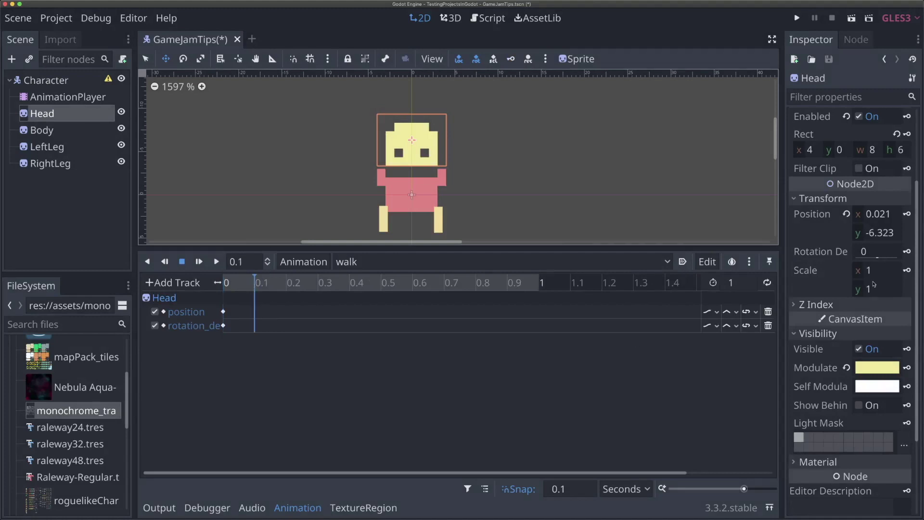
click(871, 252)
text(-5)
key(Return)
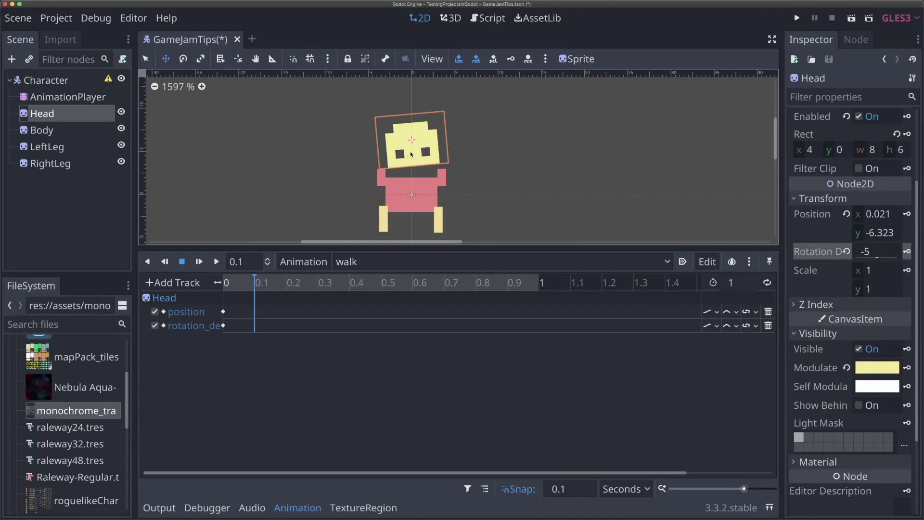
drag(412, 154, 408, 153)
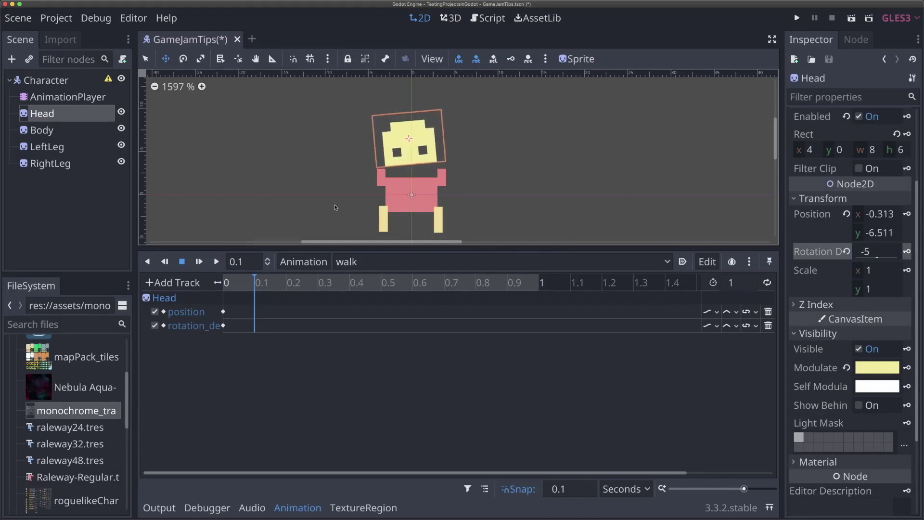
click(511, 57)
Duplicate the Head's position and rotation keys from 0 s to 0.2 s and play the walk animation
click(290, 283)
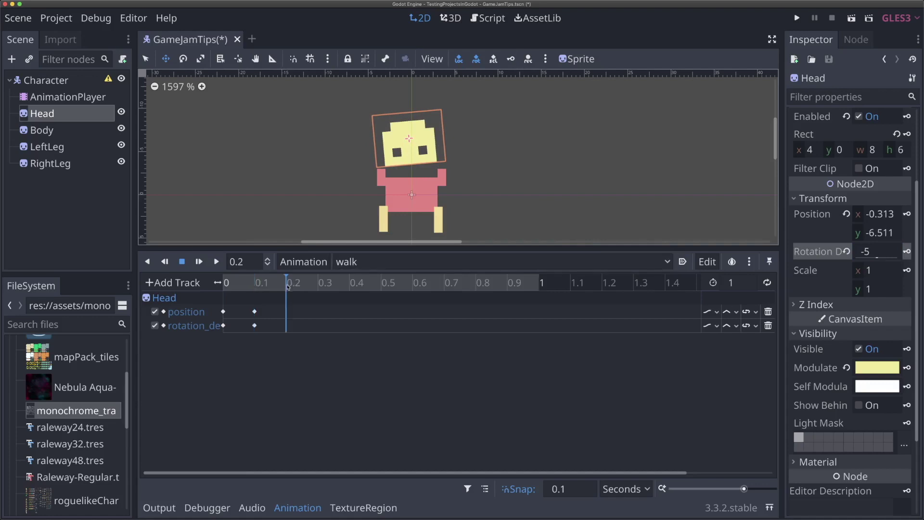
click(846, 251)
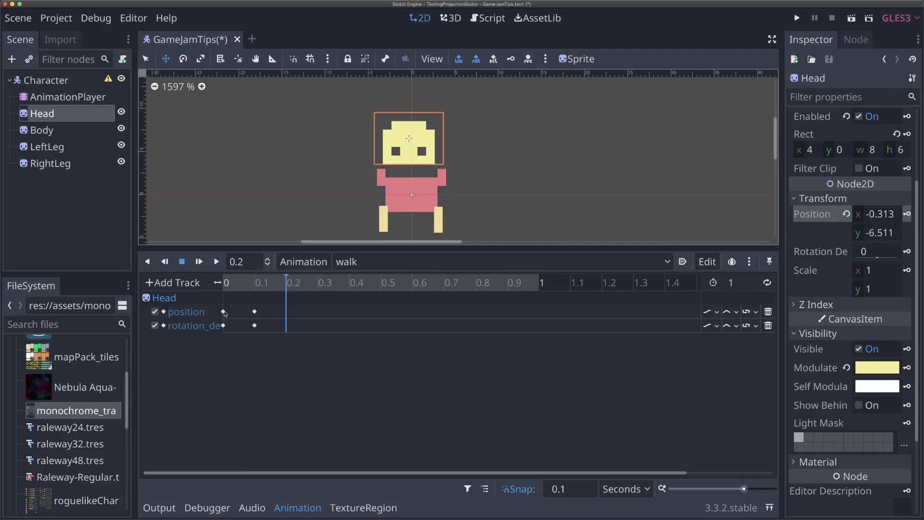
drag(234, 342, 220, 306)
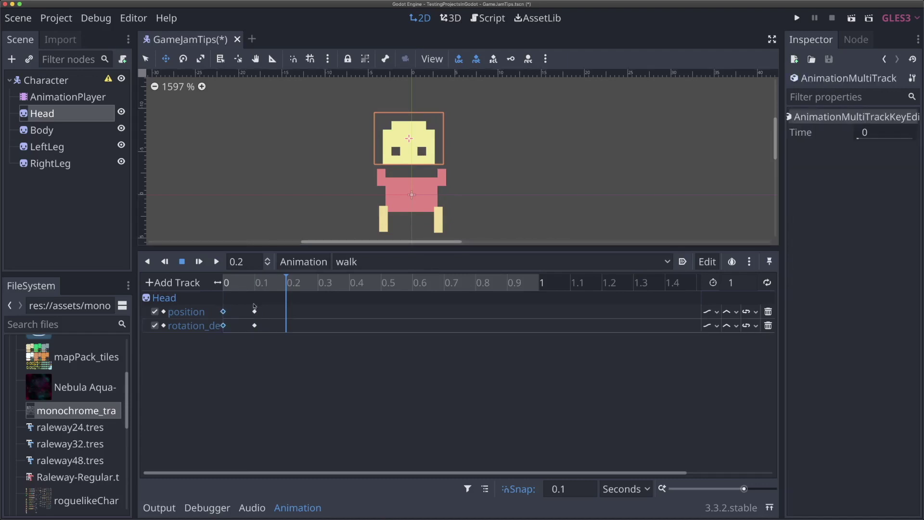
right_click(289, 317)
click(318, 358)
click(204, 263)
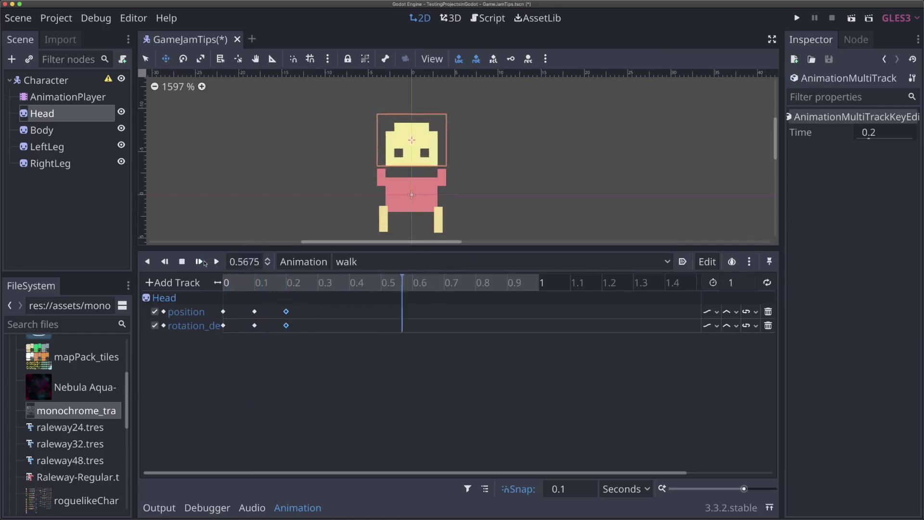
Duplicate the Head's position and rotation keys from 0.1 s to 0.3 s in the walk animation
drag(270, 352, 251, 308)
click(318, 288)
right_click(318, 324)
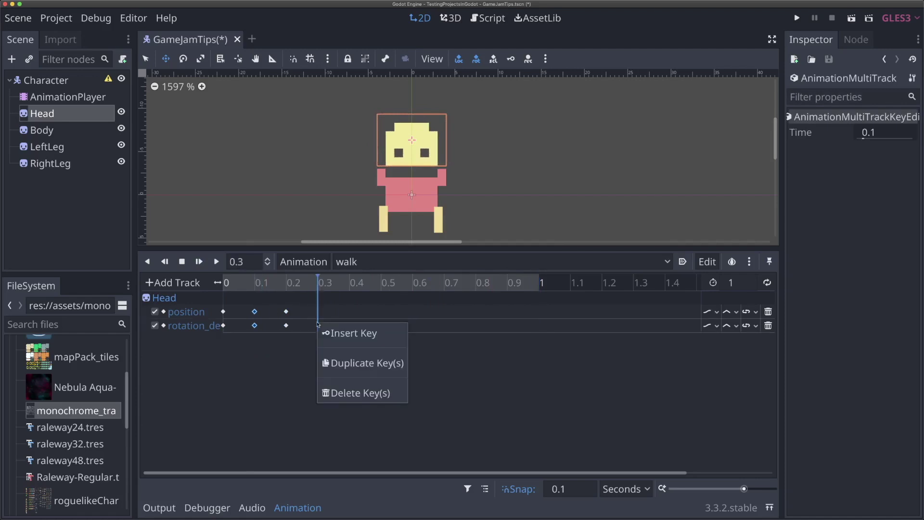
click(346, 364)
Set the Head's 0.3 s position key to x 0.313 and its rotation key to 5, and play the animation
click(318, 312)
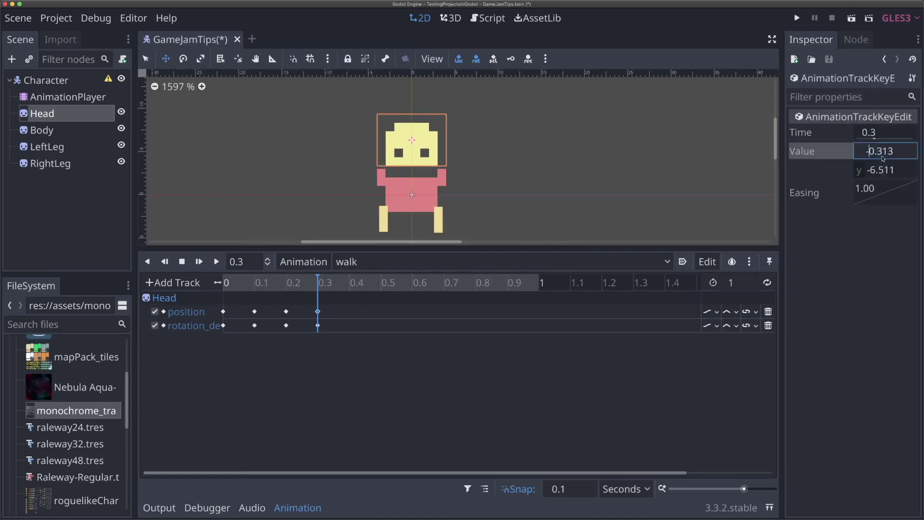
key(BackSpace)
key(Return)
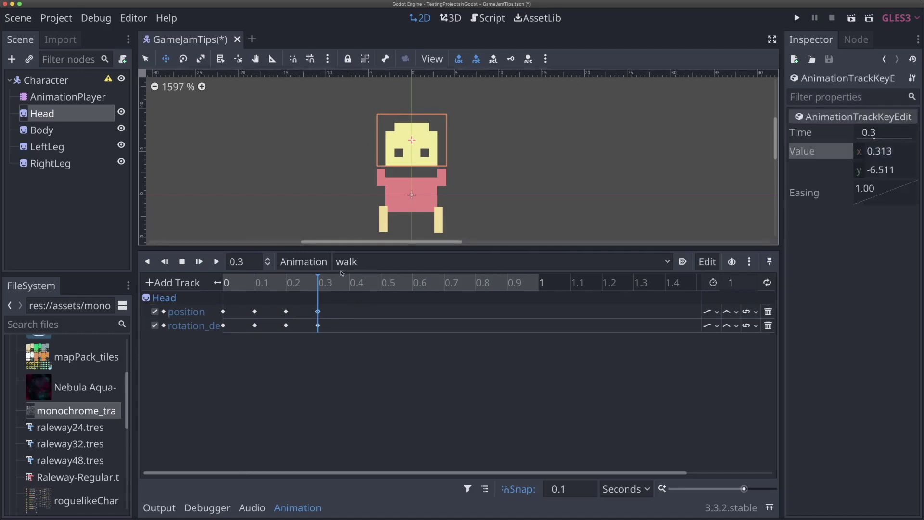
click(317, 326)
click(891, 152)
text(-5)
key(Delete)
key(Return)
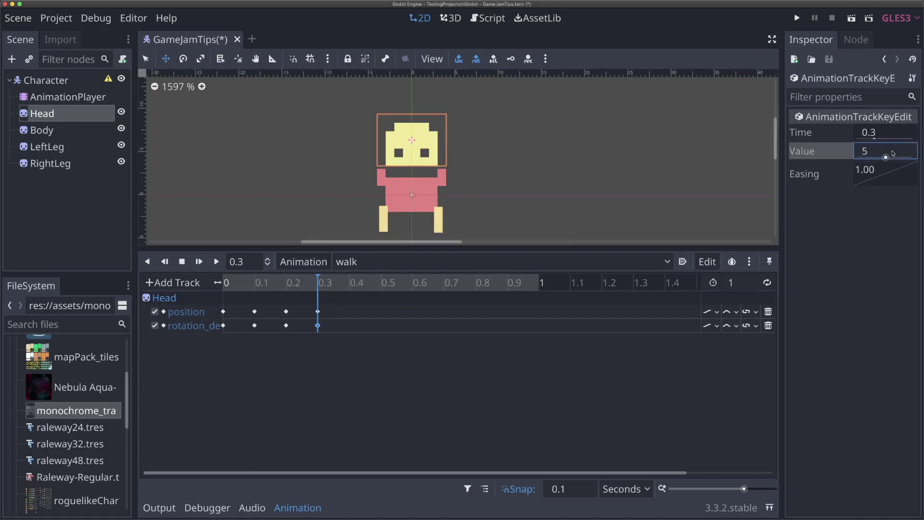
click(199, 262)
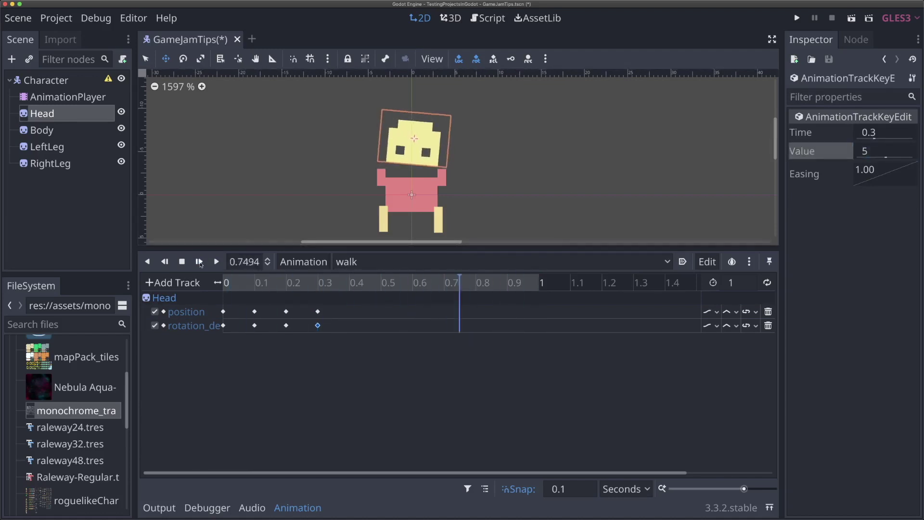
Duplicate the Head's position and rotation keys from 0.2 s to 0.4 s
click(270, 345)
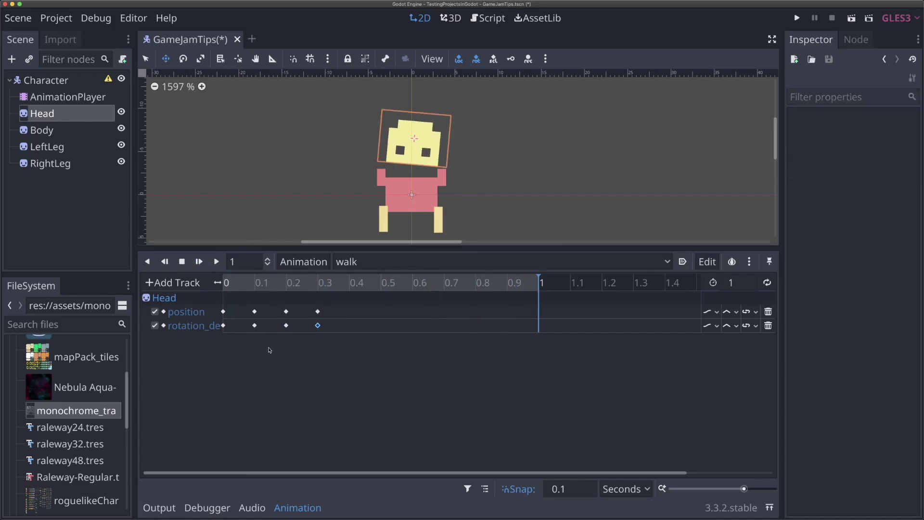
drag(296, 351, 282, 295)
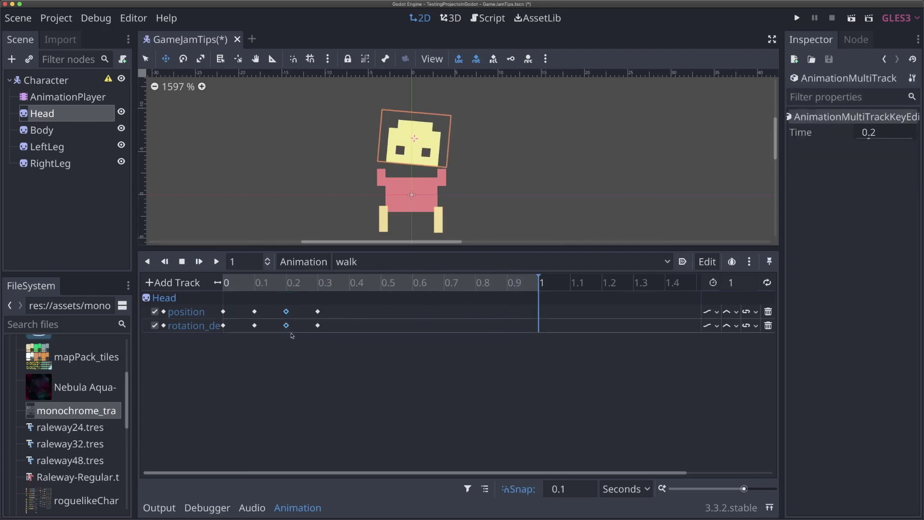
click(349, 285)
right_click(350, 326)
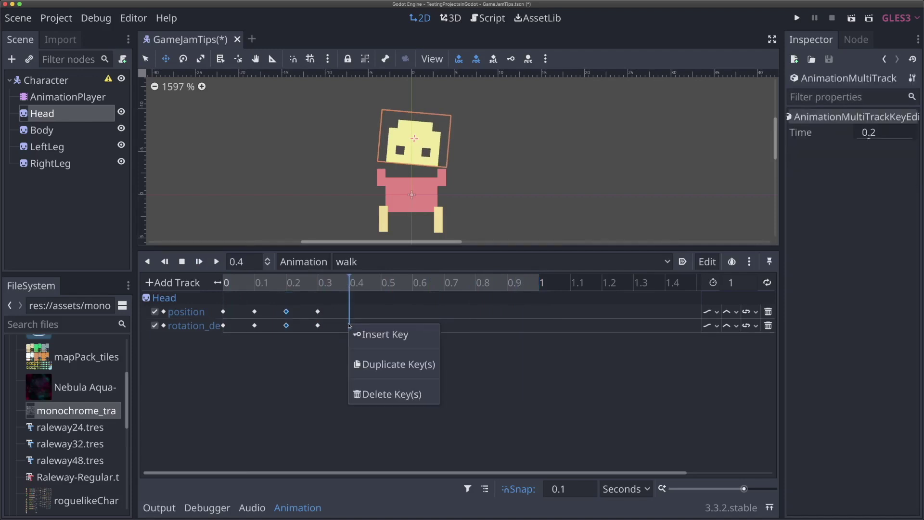
click(365, 364)
Set the timeline snap to 0.8 and move the Head's two keys at 0.4 s to 0.8 s
click(569, 493)
text(.)
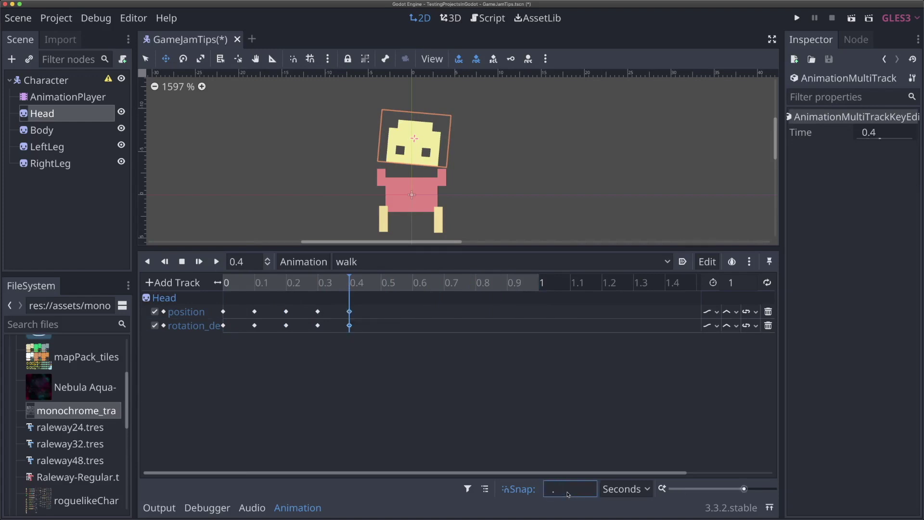
text(8)
key(Return)
click(360, 345)
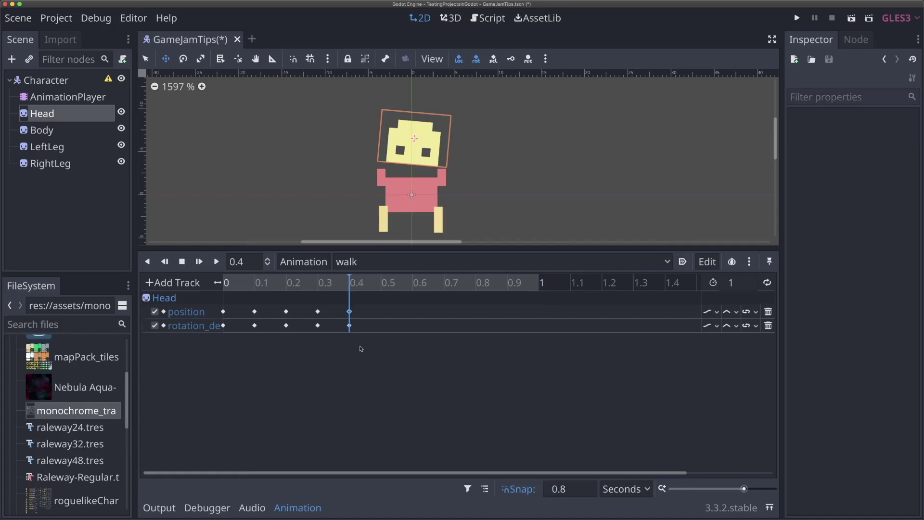
drag(368, 356, 527, 314)
Set the walk animation's length to 0.8 s and the timeline snap to 0.1
double_click(732, 283)
text(0.8)
key(Return)
double_click(565, 489)
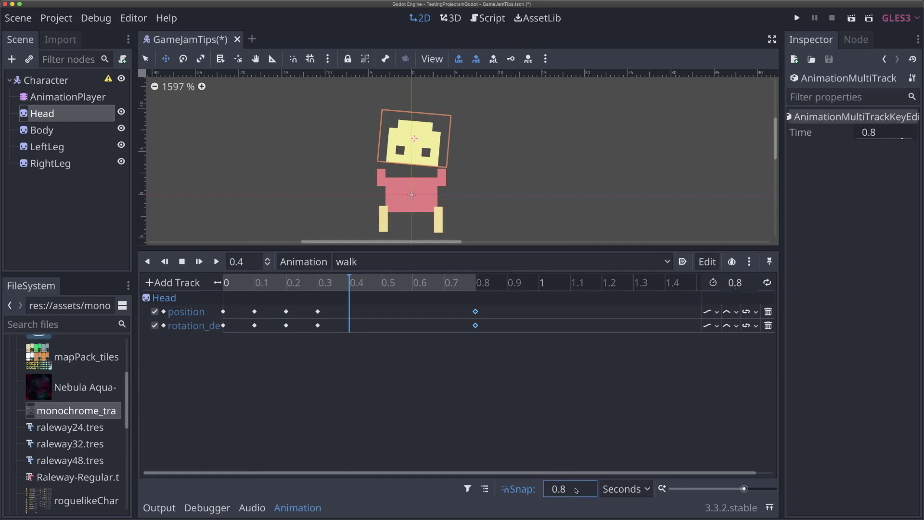
text(0.1)
Space the Head's remaining keys out to 0.2, 0.4 and 0.6 s and play the walk animation
drag(337, 336, 307, 304)
drag(318, 325, 390, 326)
drag(299, 337, 250, 302)
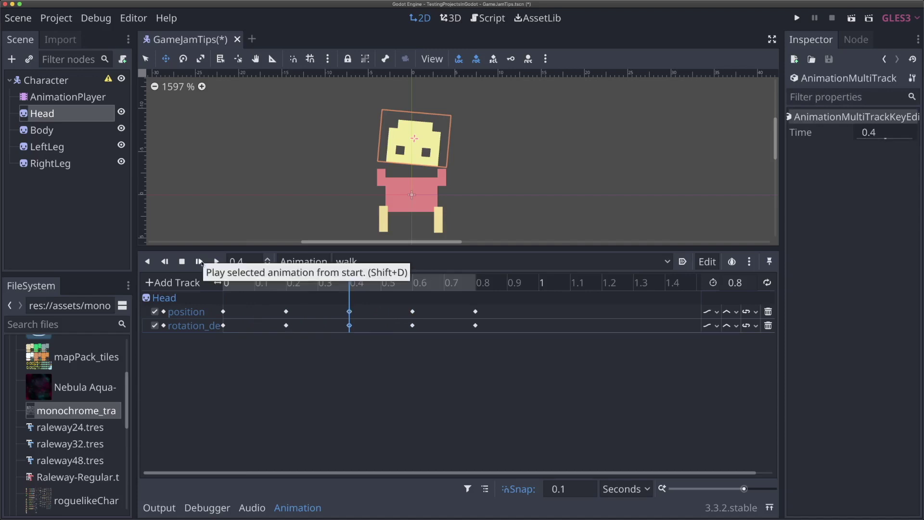
click(200, 262)
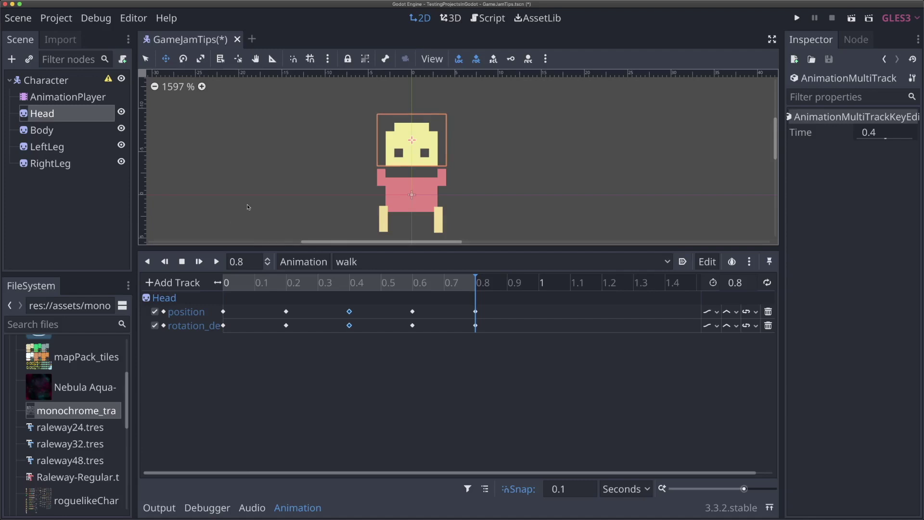
Create position and rotation tracks for the Body and insert keys at 0, 0.4 and 0.8 s
click(43, 130)
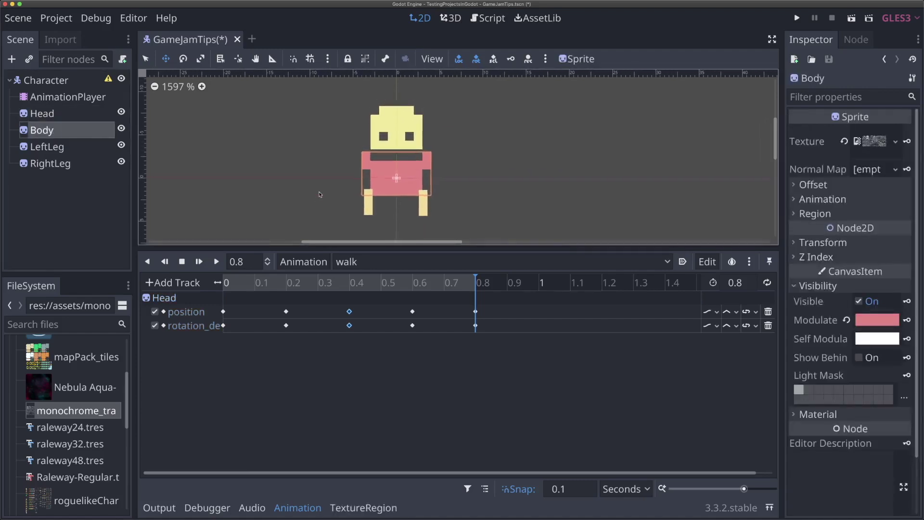
click(225, 284)
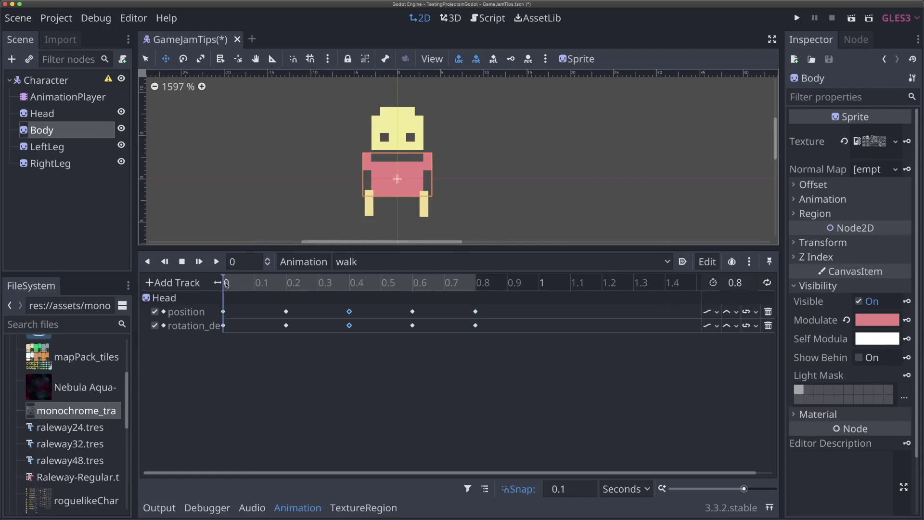
click(509, 62)
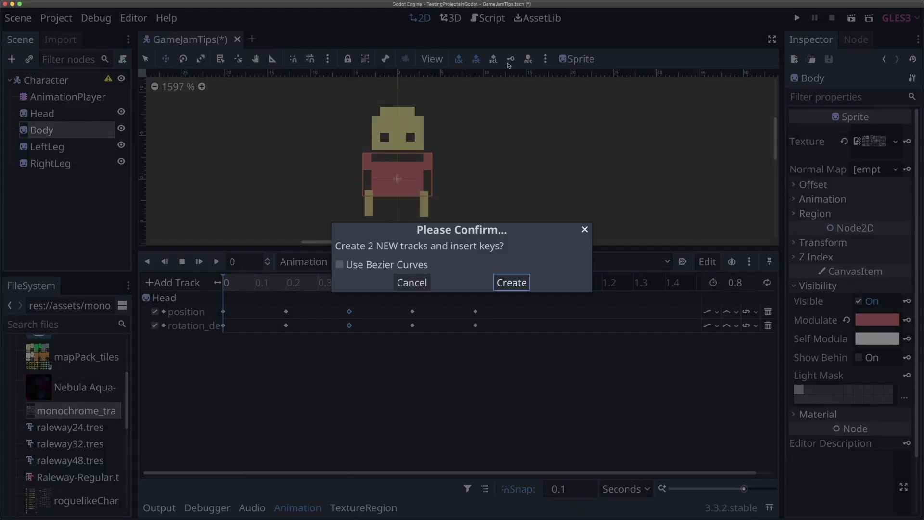
click(508, 283)
click(349, 285)
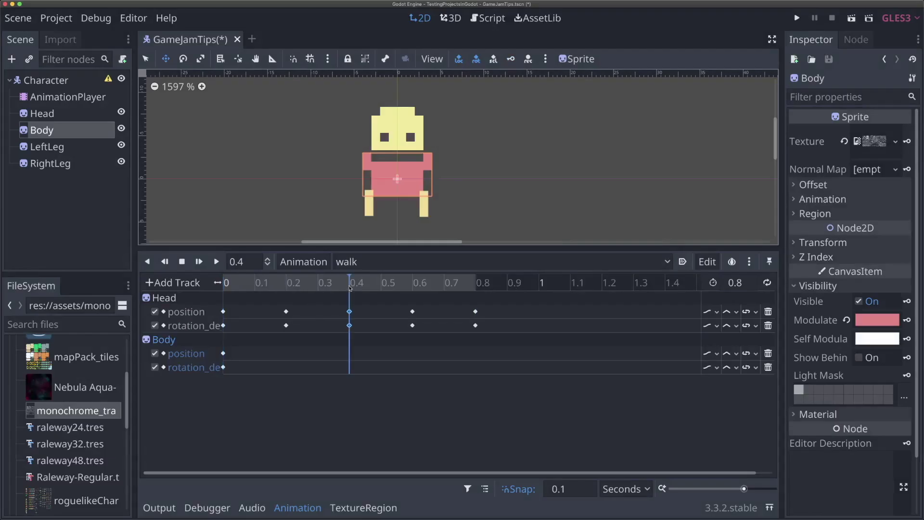
click(510, 59)
click(474, 284)
click(511, 59)
At 0.2 s, rotate the Body to -8 degrees and key its position and rotation
click(286, 285)
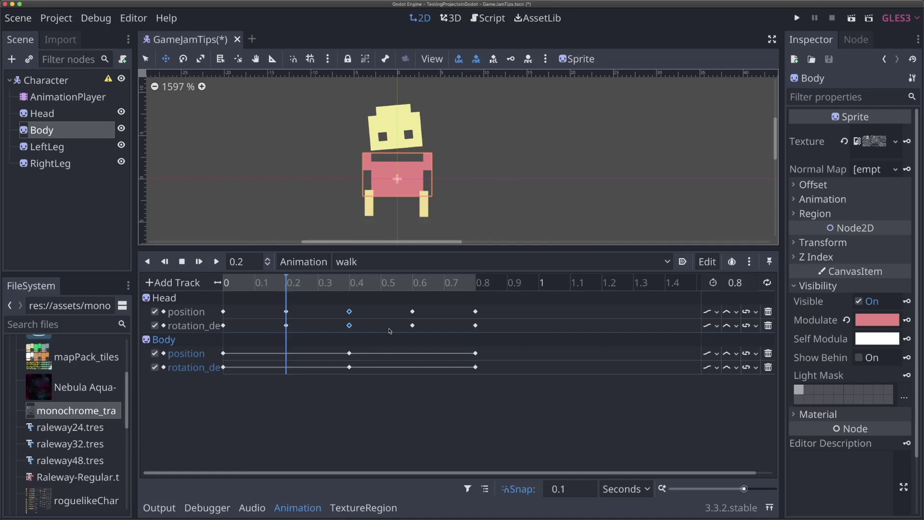
click(824, 244)
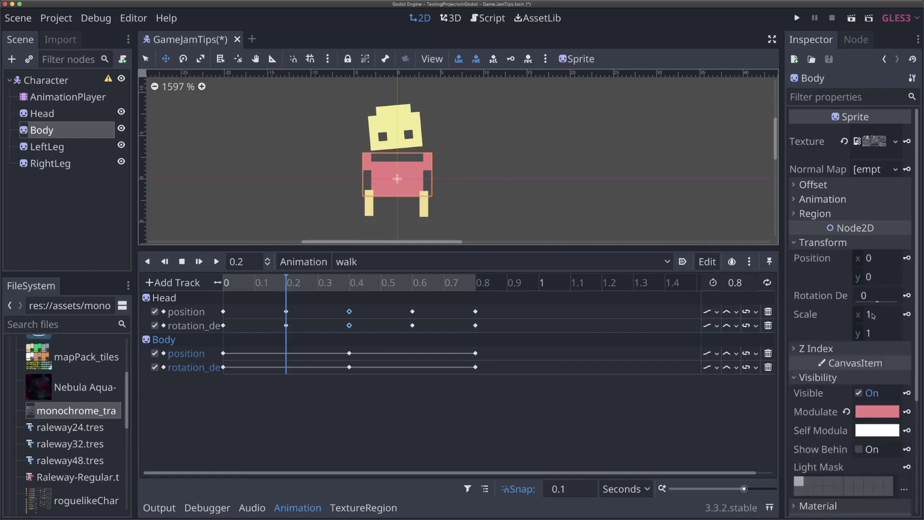
click(875, 295)
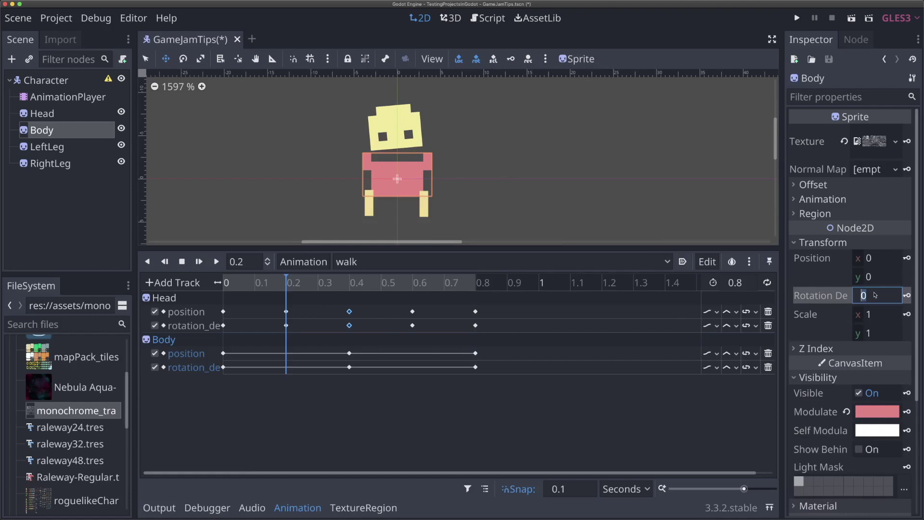
text(-8)
key(Return)
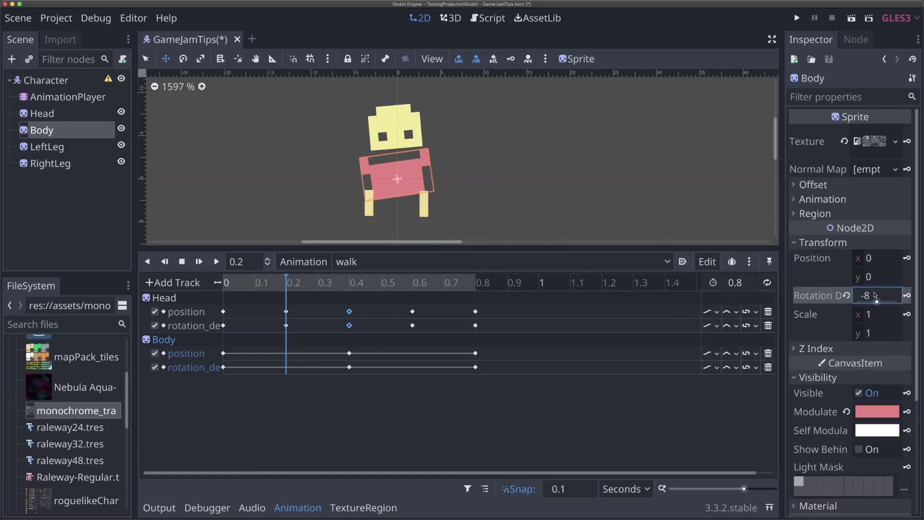
click(673, 230)
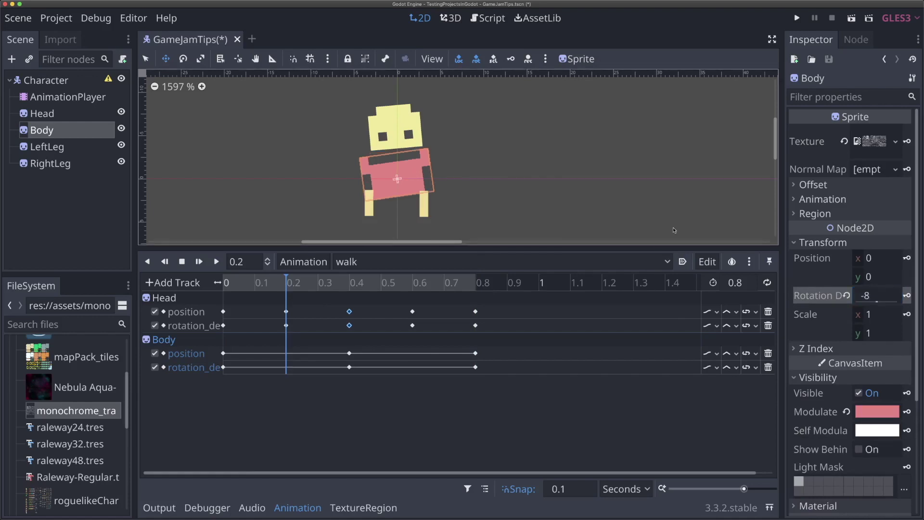
click(508, 60)
At 0.6 s, rotate the Body to 8 degrees, key its position and rotation, and play the animation
click(411, 285)
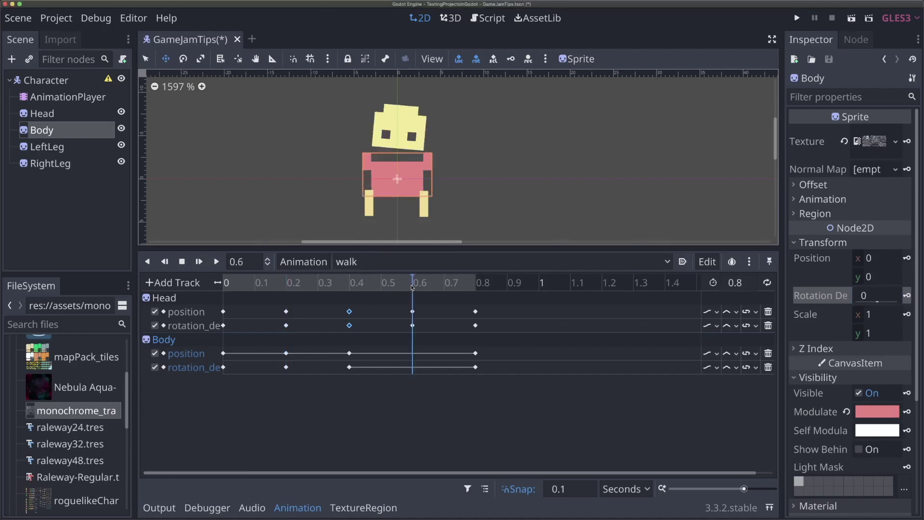
click(852, 297)
text(8)
key(Return)
click(510, 59)
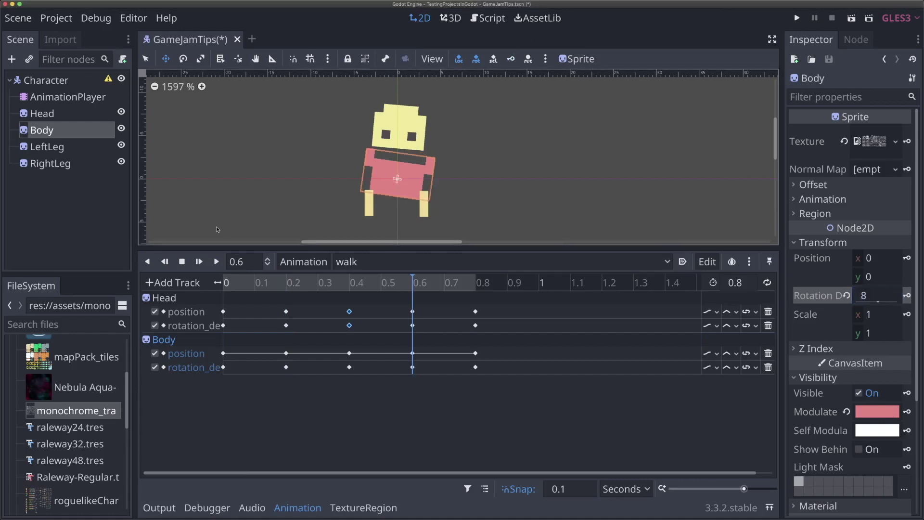
click(198, 261)
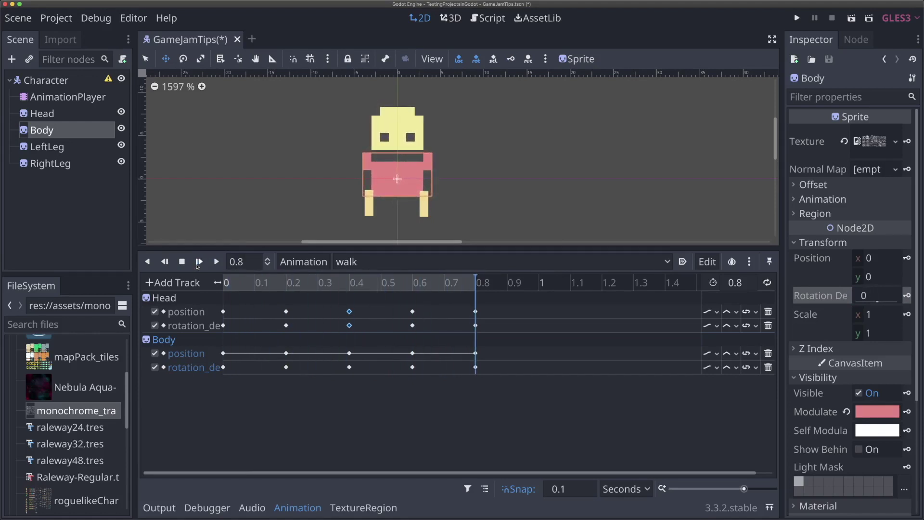
Create position and rotation tracks for both LeftLeg and RightLeg with keys at 0, 0.4 and 0.8 s
click(54, 149)
shift+click(58, 162)
click(226, 282)
click(510, 60)
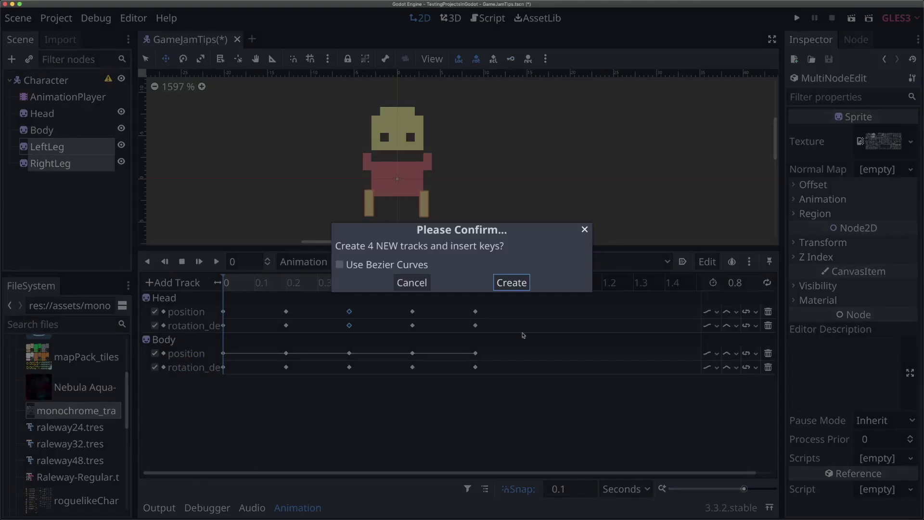
click(512, 282)
click(348, 282)
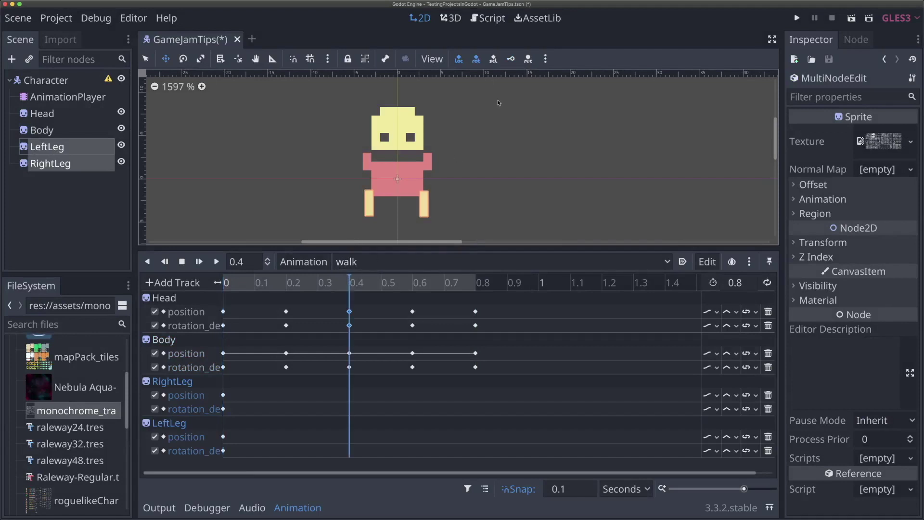
click(511, 61)
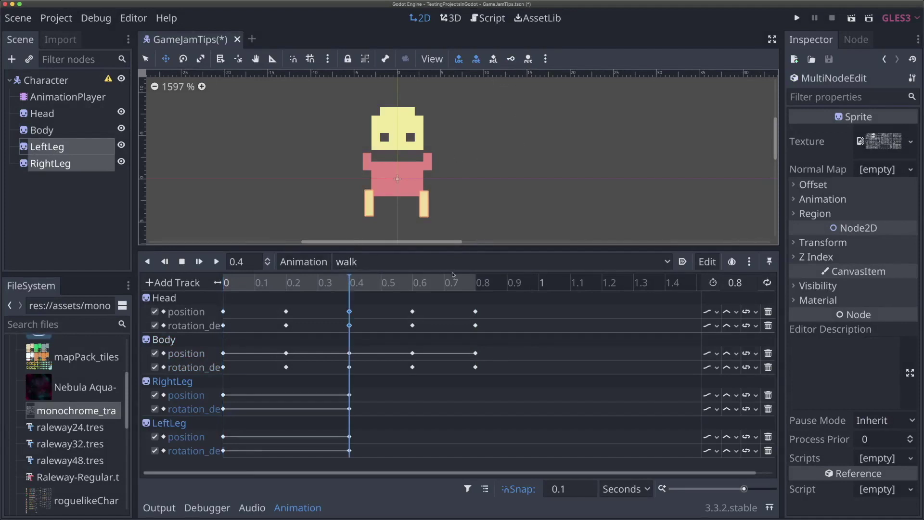
click(473, 283)
click(511, 60)
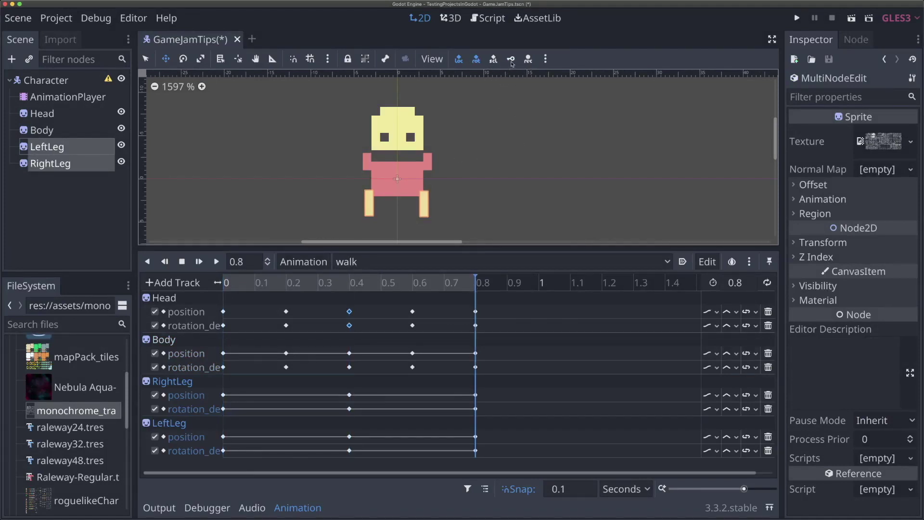
At 0.2 s, raise RightLeg to about y 2.65, rotate it to -5 degrees, and key its position and rotation
click(286, 283)
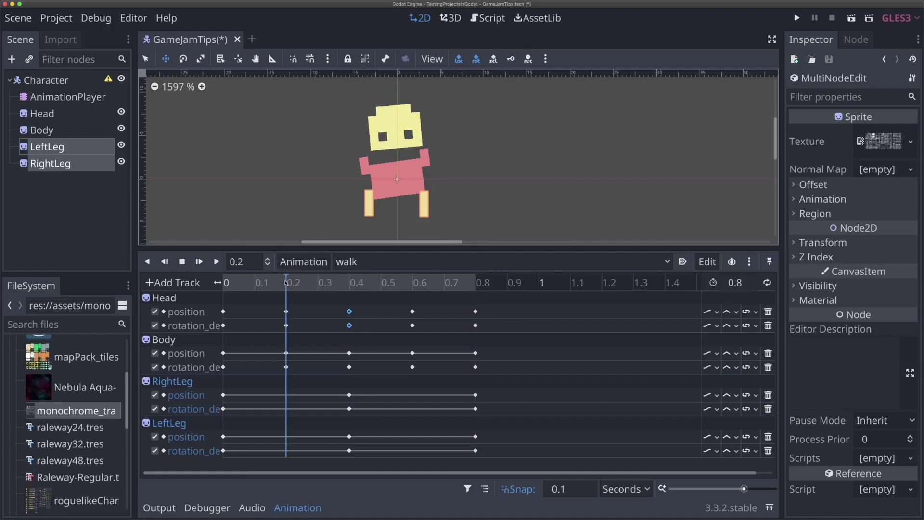
click(66, 146)
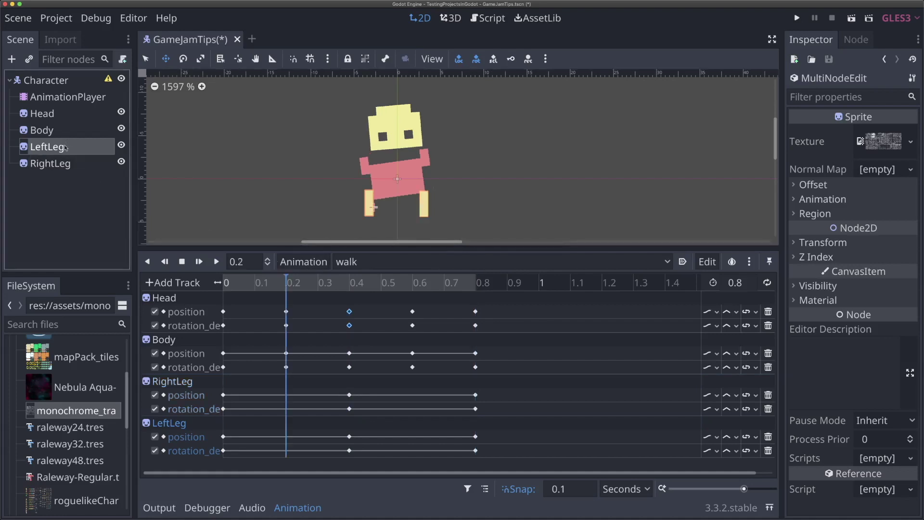
click(85, 168)
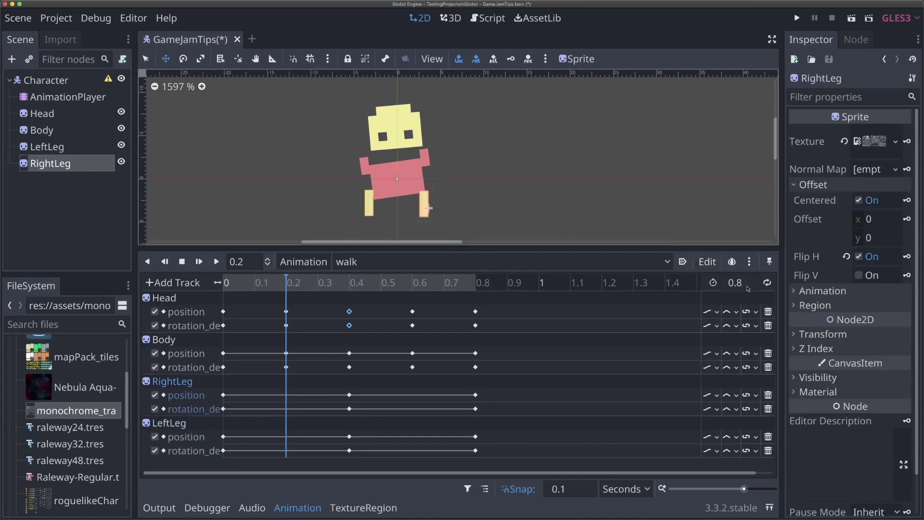
click(836, 335)
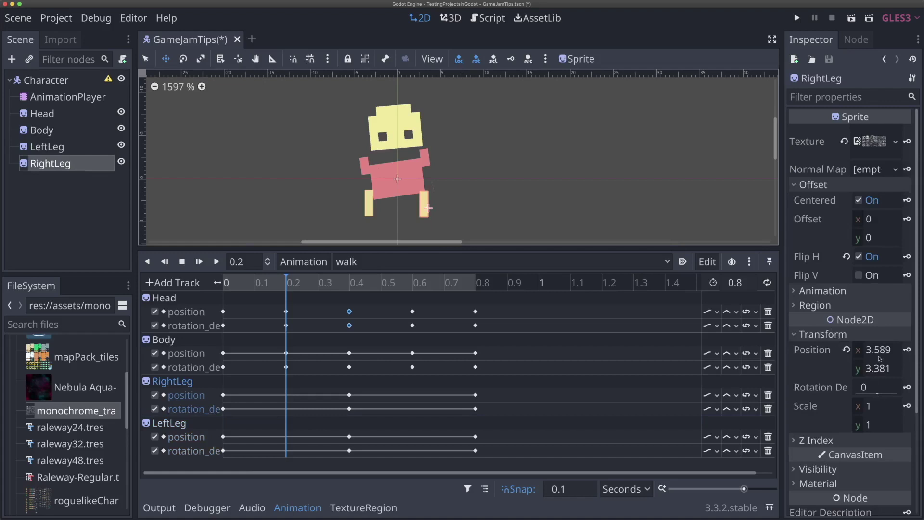
drag(427, 207, 426, 200)
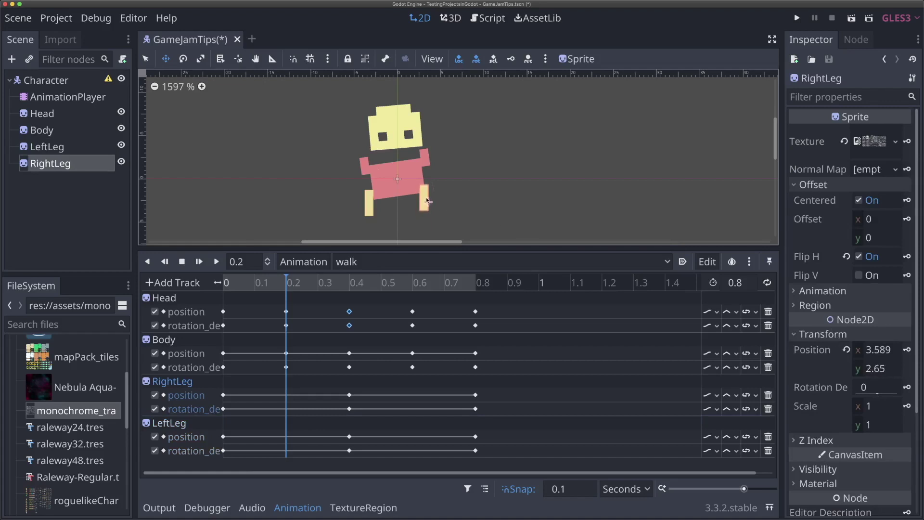
click(879, 387)
text(-2)
key(Return)
text(-5)
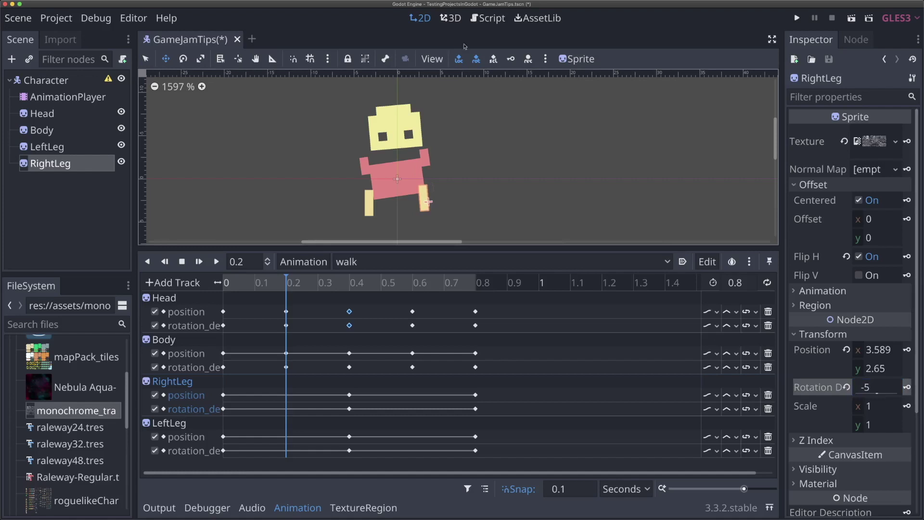
click(511, 58)
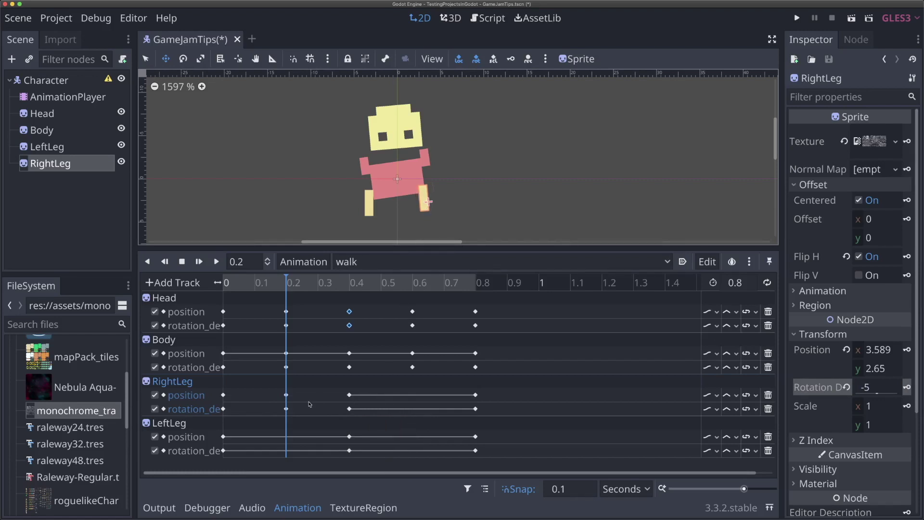
At 0.6 s, raise LeftLeg to about y 2.71, rotate it to 5 degrees, and key its position and rotation
click(413, 285)
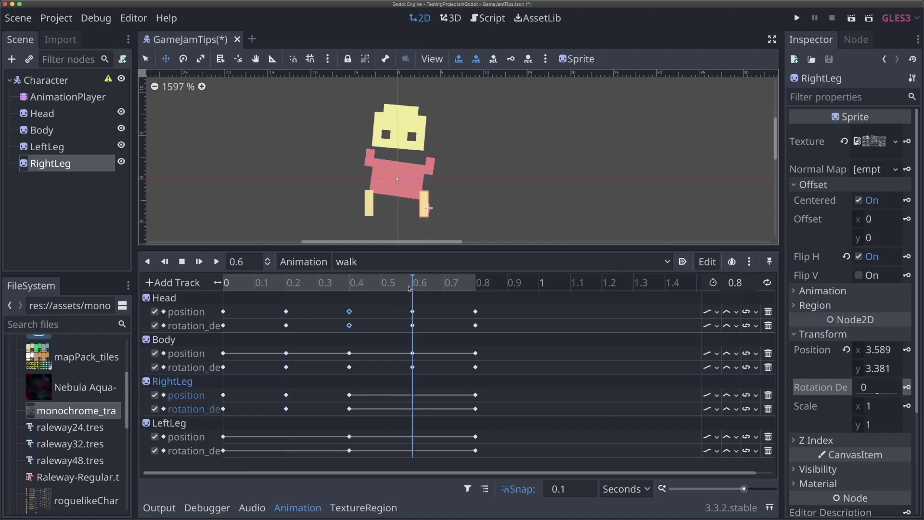
click(69, 148)
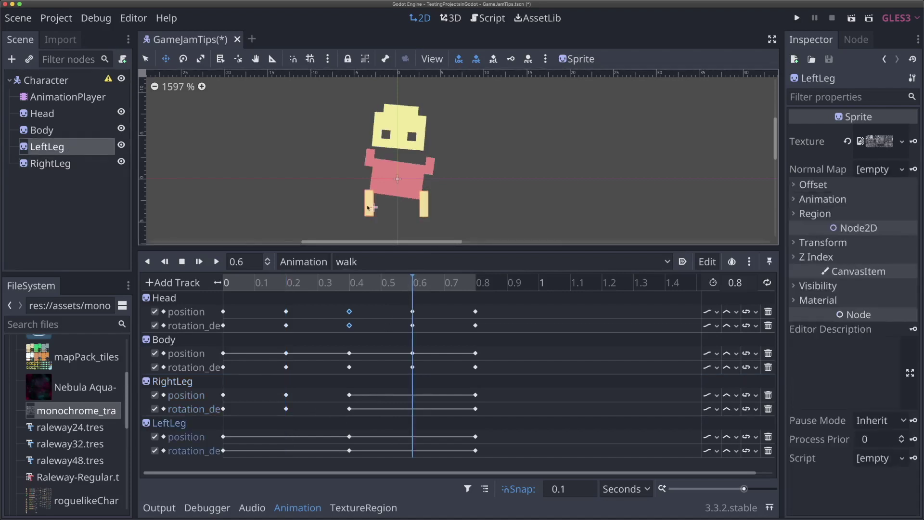
click(826, 242)
click(867, 296)
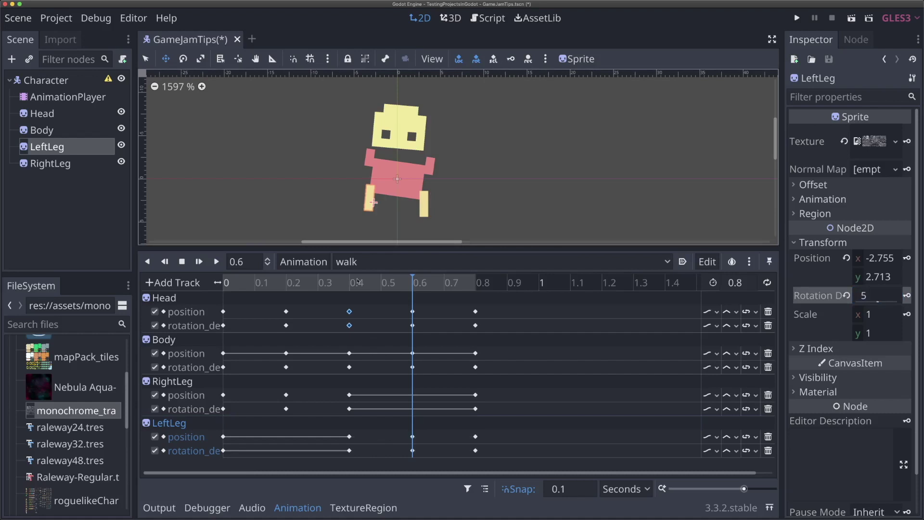
Play the walk animation and turn on looping for it
click(199, 261)
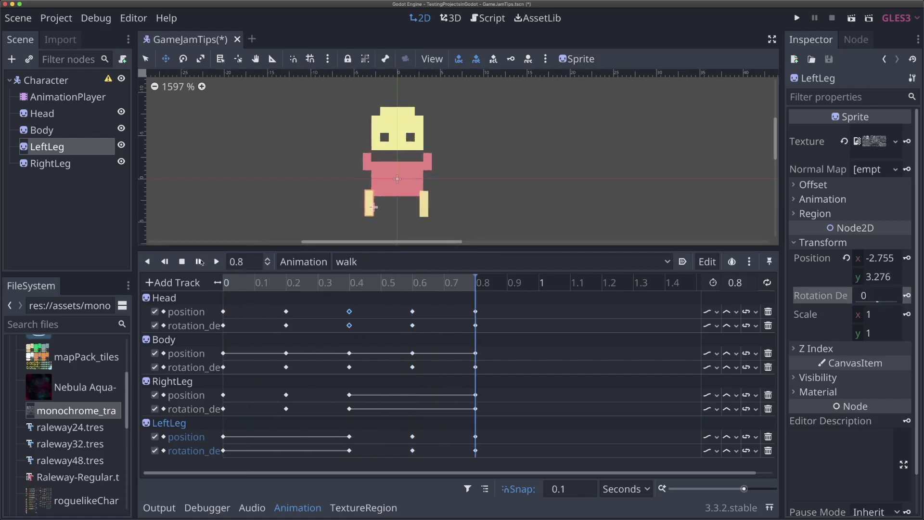
click(767, 283)
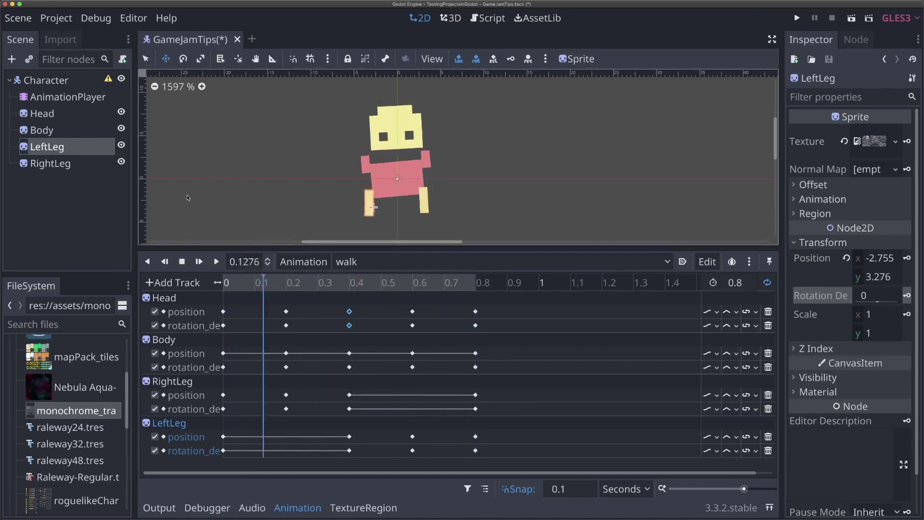